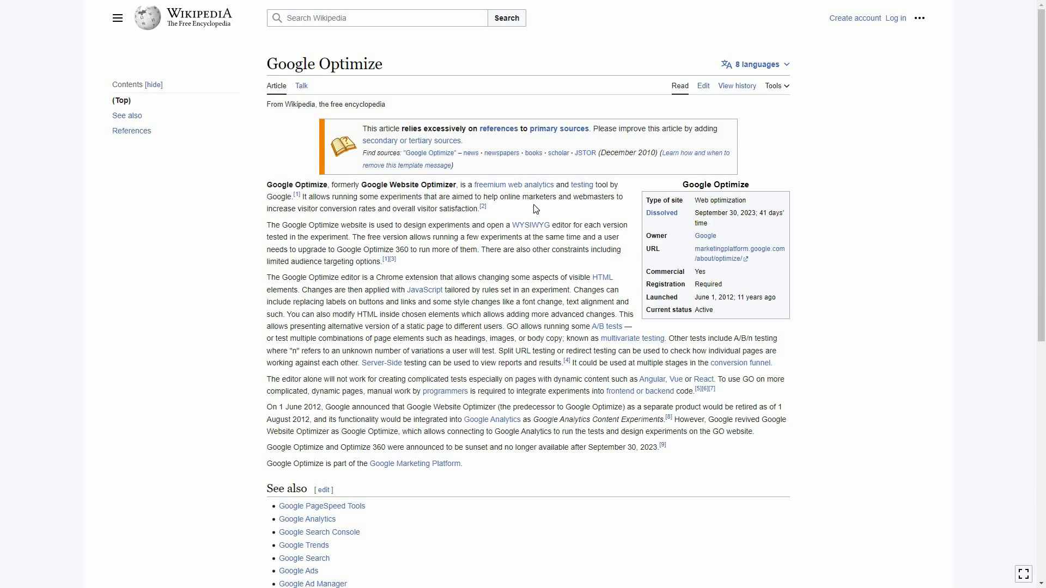
- Review the Google Optimize sunset notice on Wikipedia and the Howuku Optimize deal terms, included features and license tiers on AppSumo
{"action": "triple_click", "coordinate": [553, 447]}
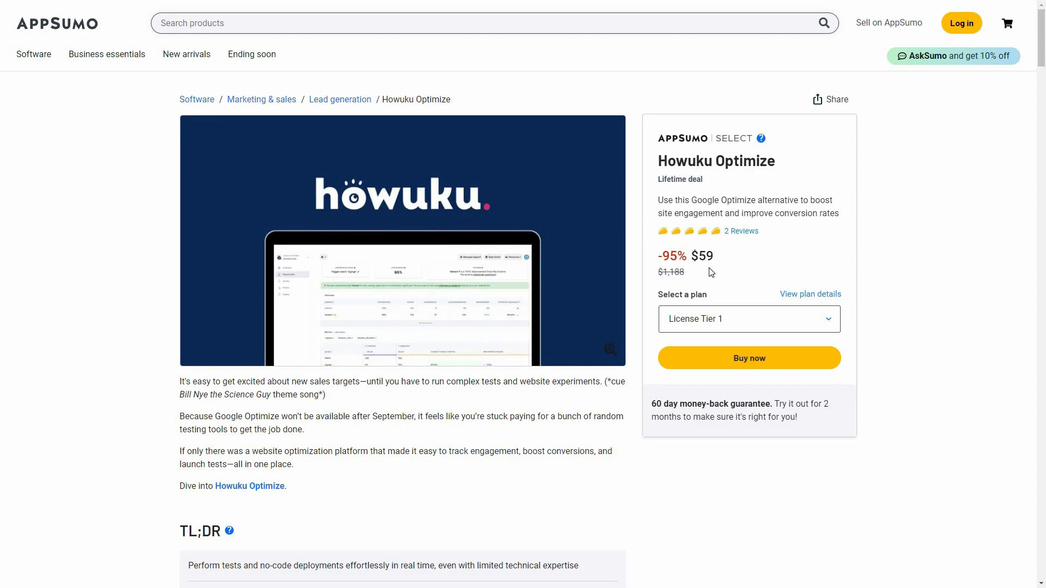
{"action": "scroll", "coordinate": [297, 414], "scroll_direction": "down", "scroll_amount": 20}
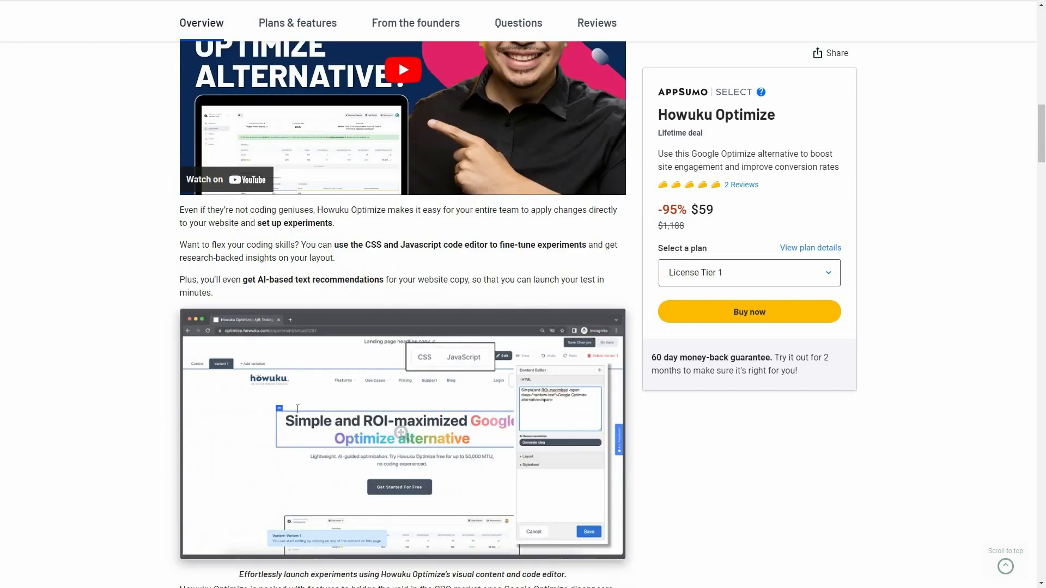
{"action": "scroll", "coordinate": [302, 416], "scroll_direction": "down", "scroll_amount": 18}
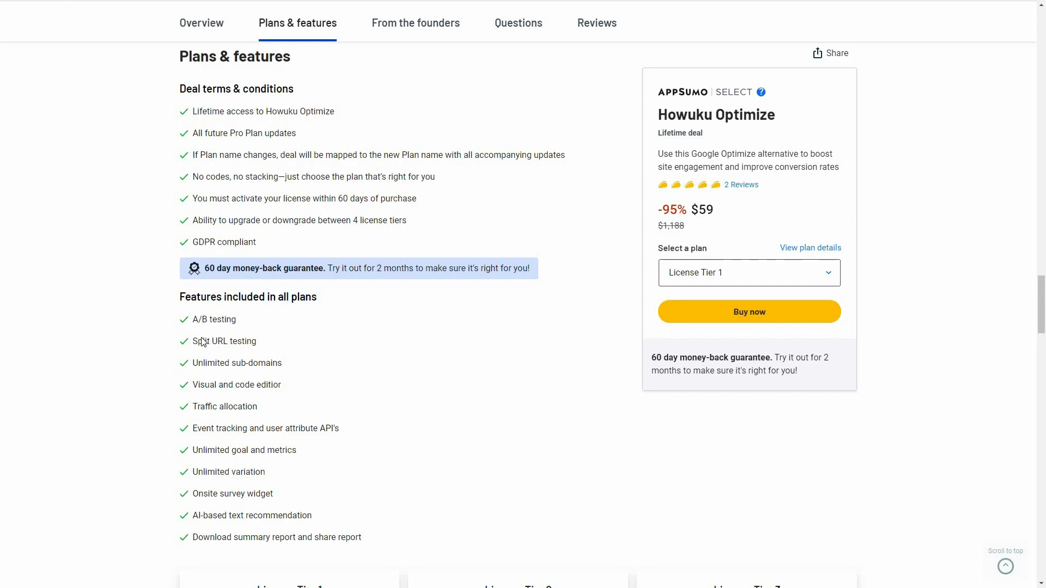
{"action": "scroll", "coordinate": [209, 343], "scroll_direction": "down", "scroll_amount": 1}
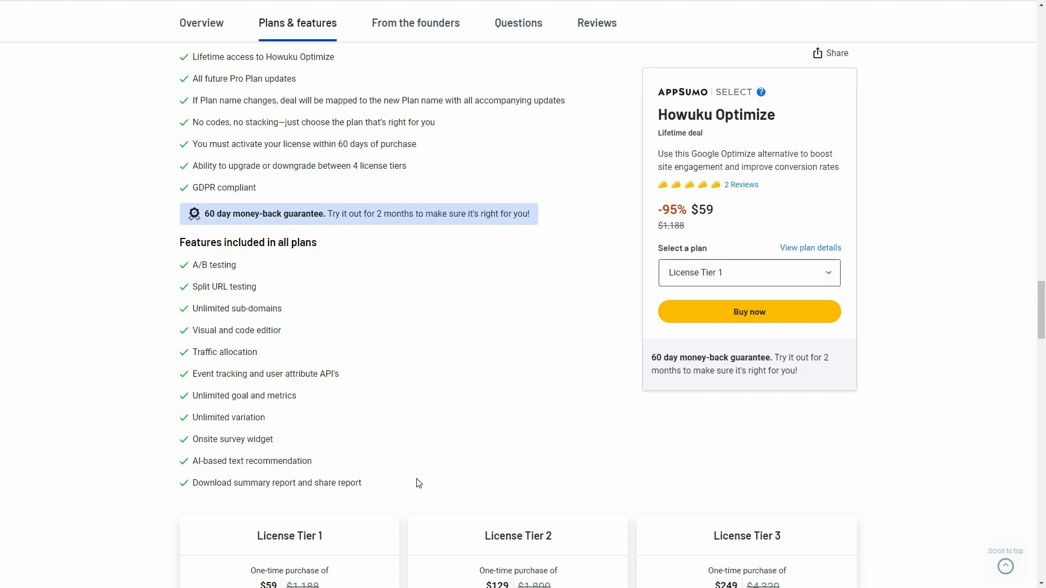
{"action": "scroll", "coordinate": [893, 374], "scroll_direction": "down", "scroll_amount": 5}
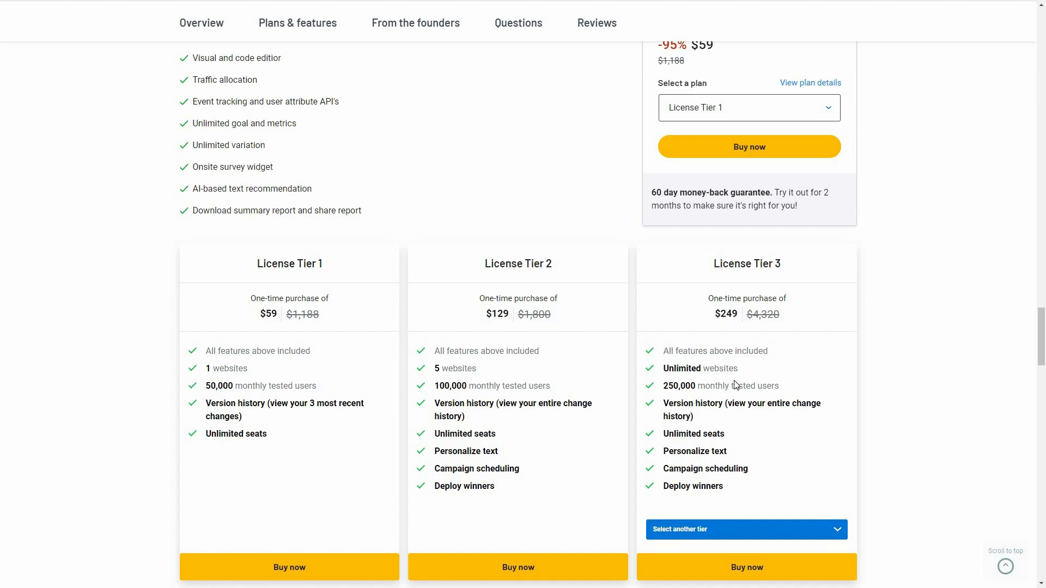
- Show License Tier 4 in the deal's plan comparison and view the monthly billing prices on the Optimize pricing page
{"action": "left_click", "coordinate": [708, 530]}
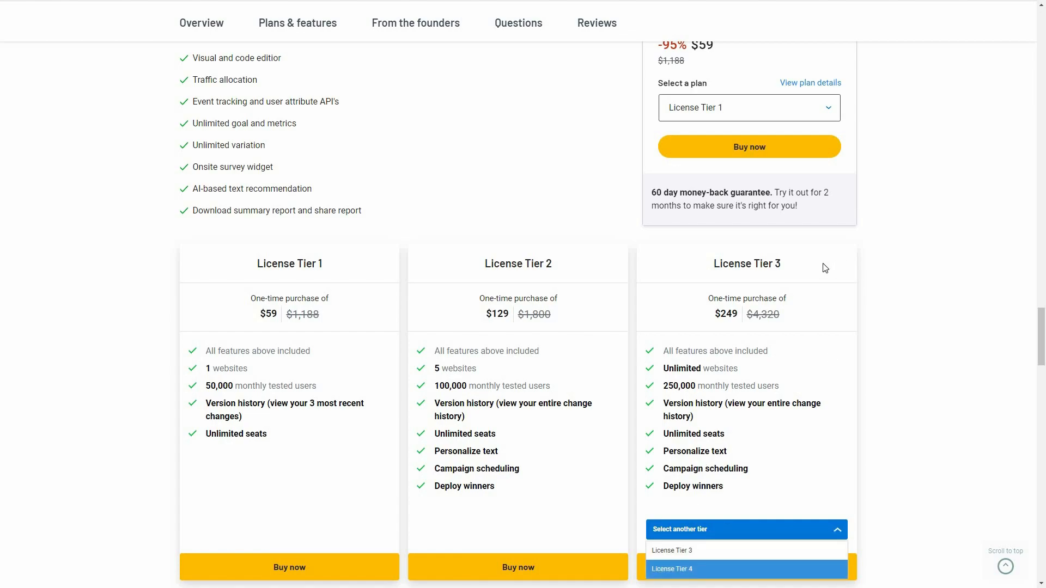
{"action": "key", "text": "Return"}
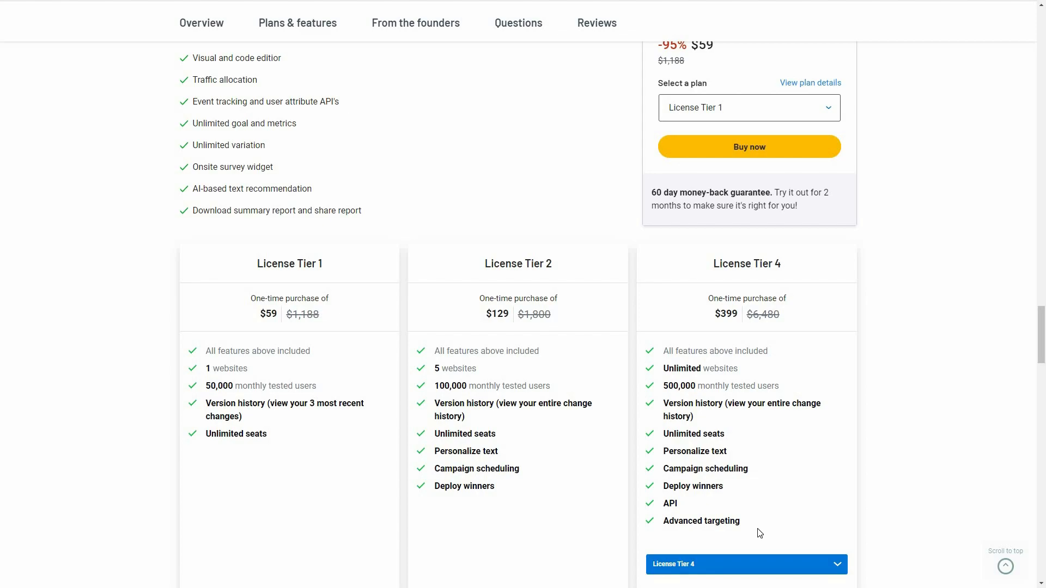
{"action": "scroll", "coordinate": [579, 369], "scroll_direction": "up", "scroll_amount": 20}
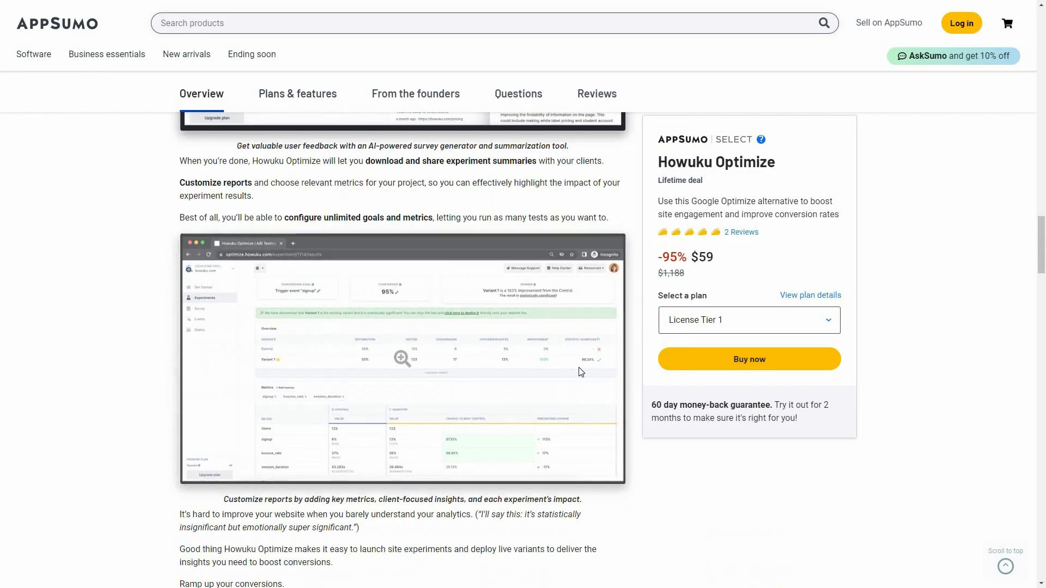
{"action": "scroll", "coordinate": [578, 369], "scroll_direction": "up", "scroll_amount": 15}
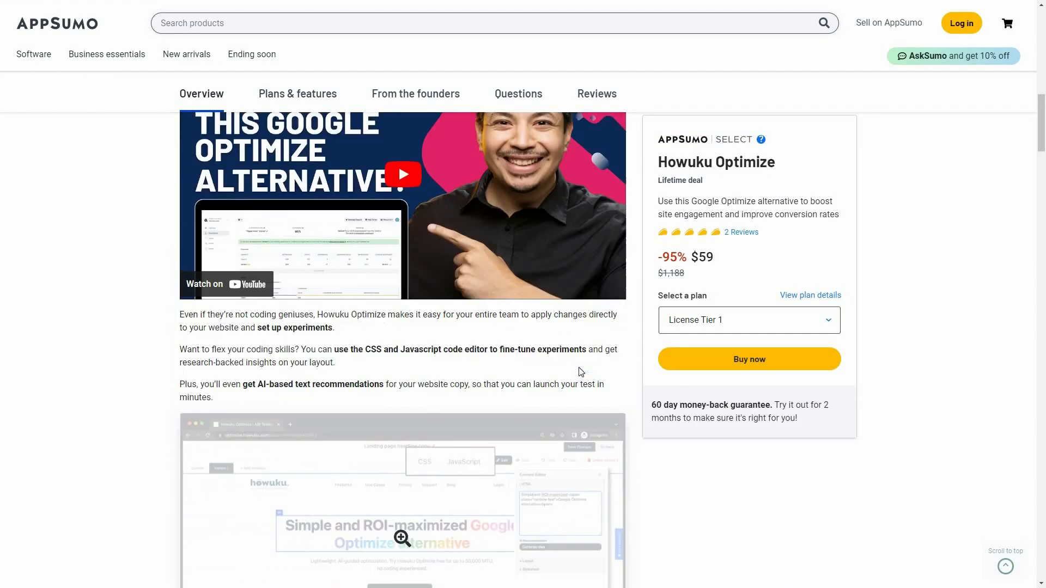
{"action": "scroll", "coordinate": [950, 222], "scroll_direction": "up", "scroll_amount": 5}
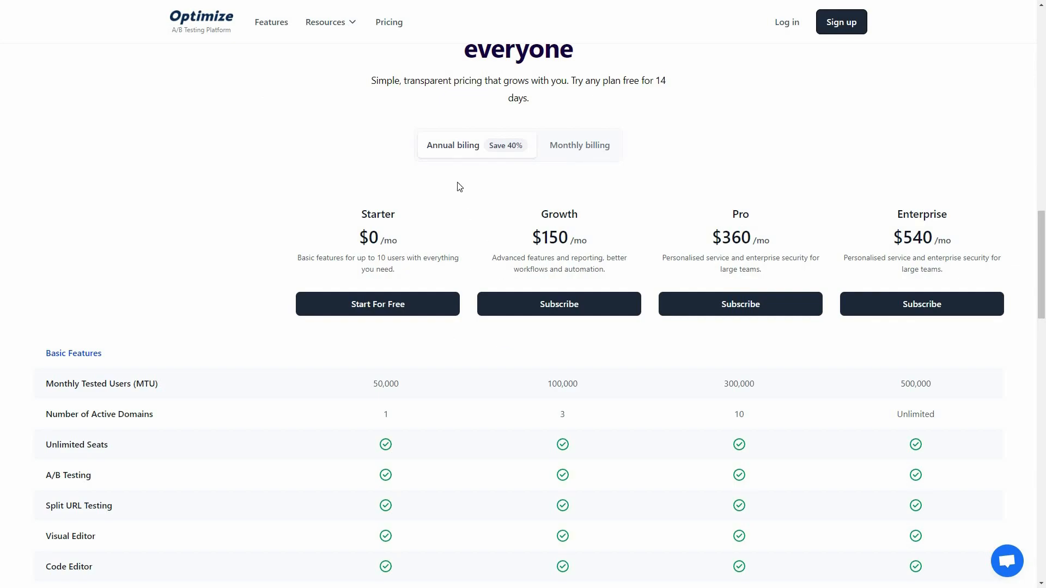
{"action": "left_click", "coordinate": [591, 150]}
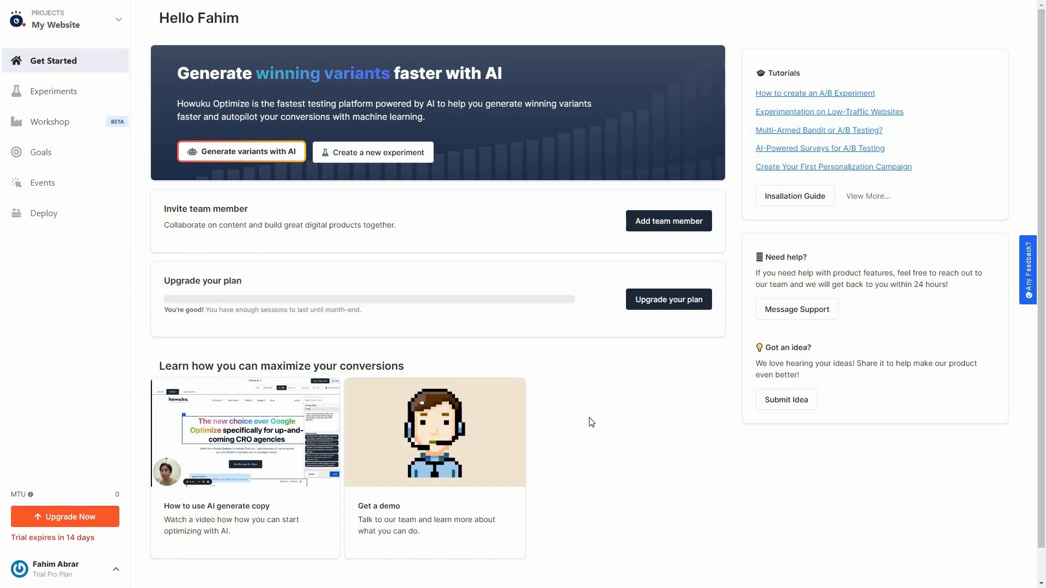
{"action": "left_click", "coordinate": [61, 122]}
{"action": "left_click", "coordinate": [391, 98]}
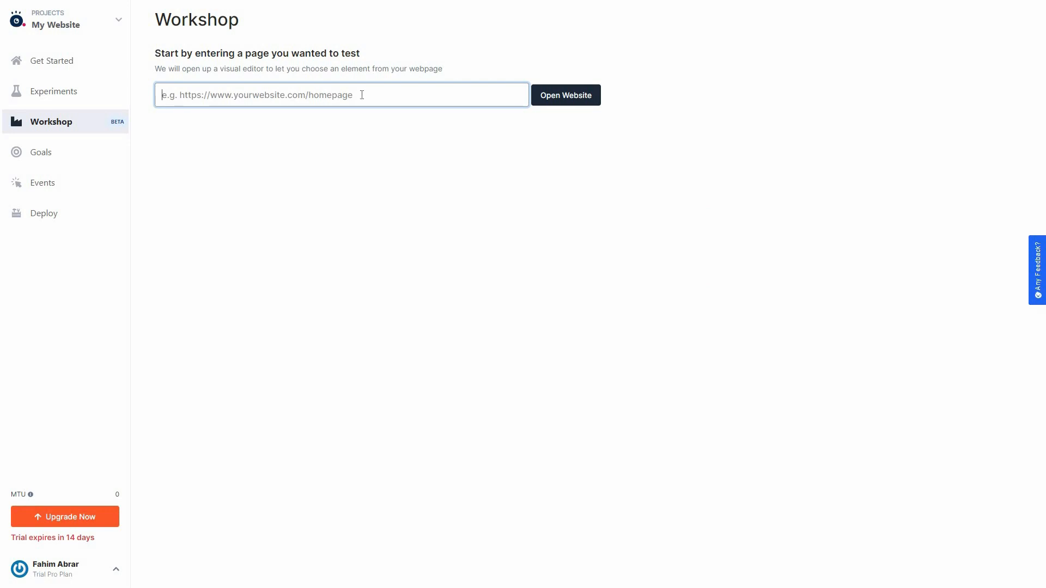
{"action": "type", "text": "https://appsumo.com/"}
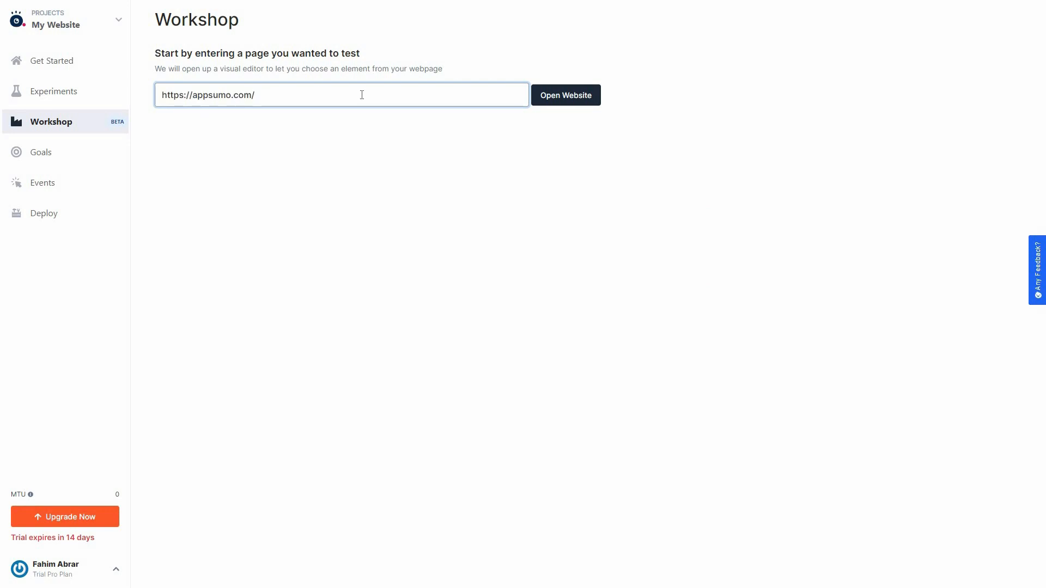
{"action": "left_click", "coordinate": [591, 99]}
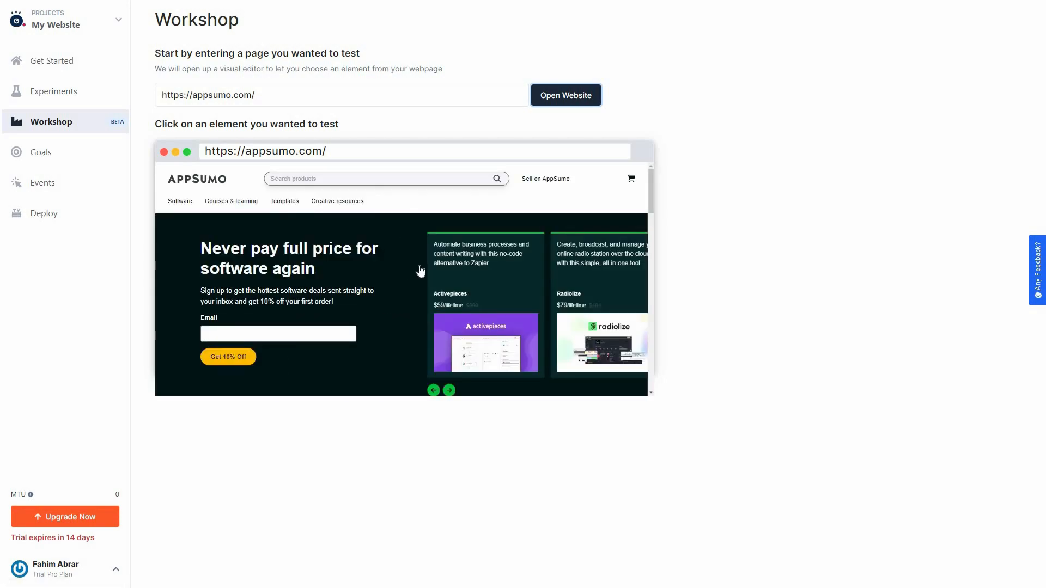
- Choose the hero heading "Never pay full price for software again" on the loaded page as the control text
{"action": "scroll", "coordinate": [364, 340], "scroll_direction": "down", "scroll_amount": 5}
{"action": "scroll", "coordinate": [364, 341], "scroll_direction": "down", "scroll_amount": 4}
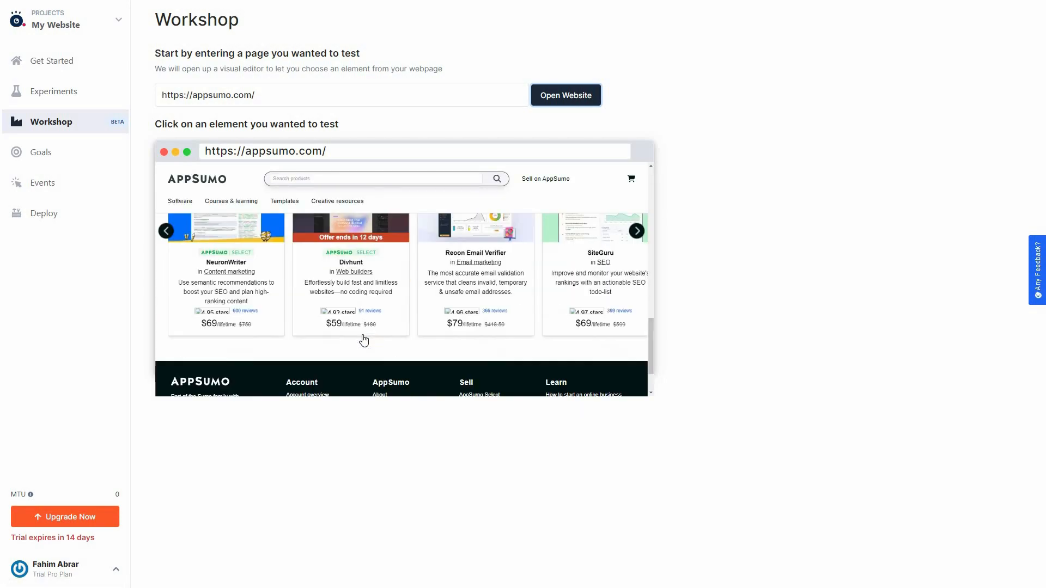
{"action": "scroll", "coordinate": [366, 335], "scroll_direction": "up", "scroll_amount": 10}
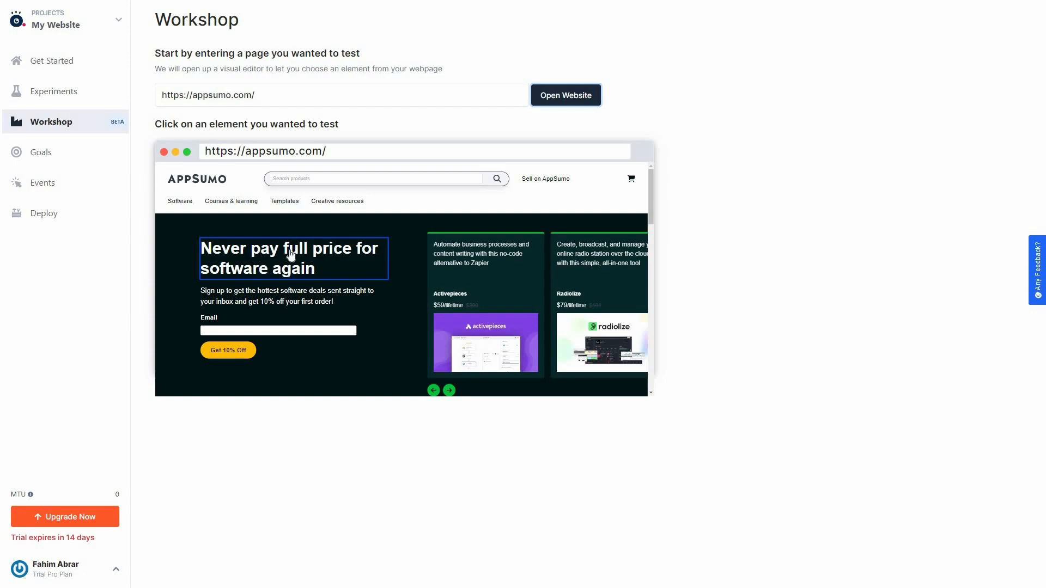
{"action": "left_click", "coordinate": [345, 250]}
{"action": "left_click", "coordinate": [355, 74]}
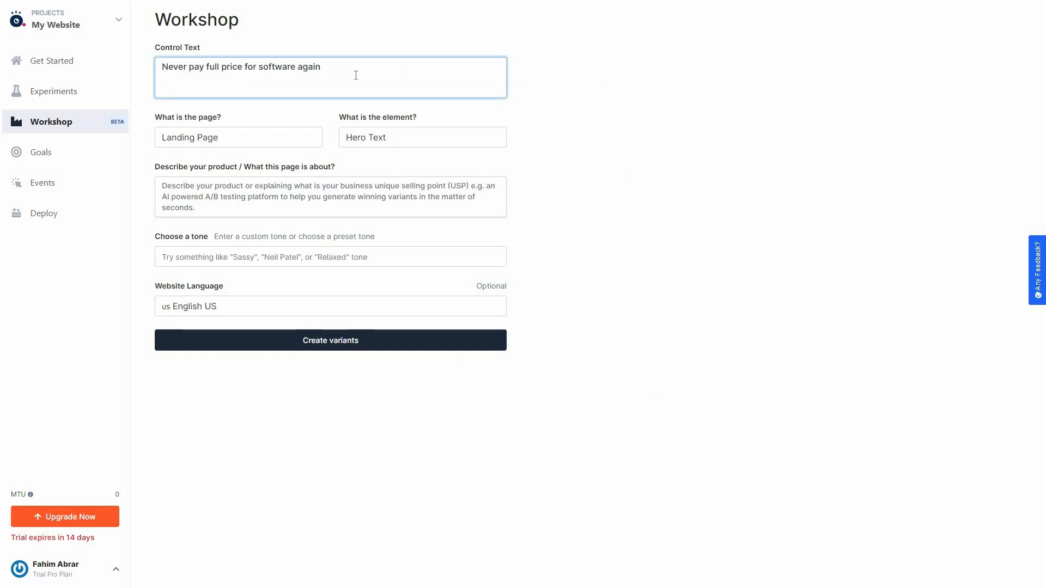
- Specify Landing Page as the page type and Hero Text as the element for the variants
{"action": "left_click", "coordinate": [267, 145]}
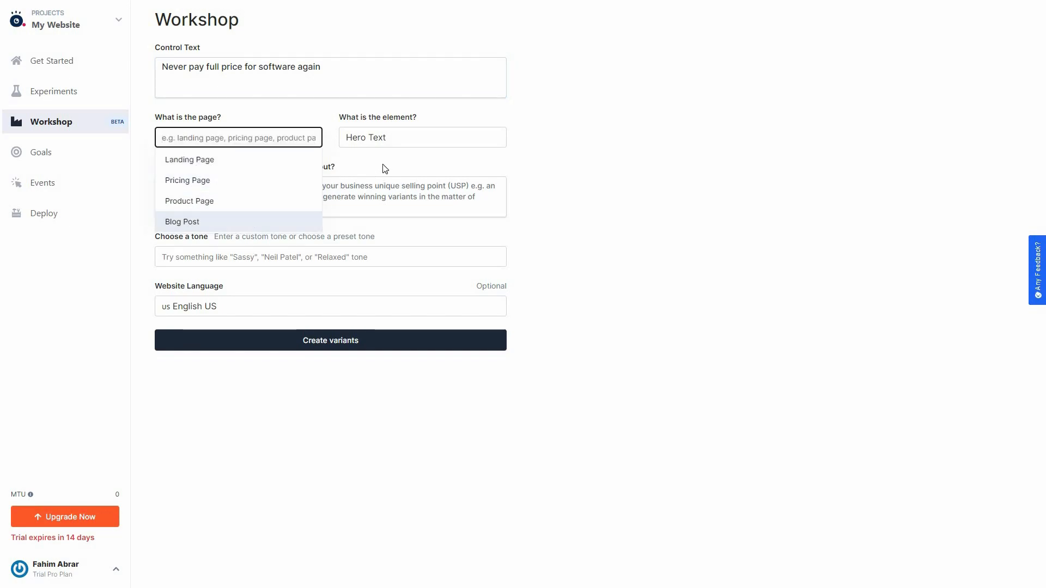
{"action": "left_click", "coordinate": [330, 138]}
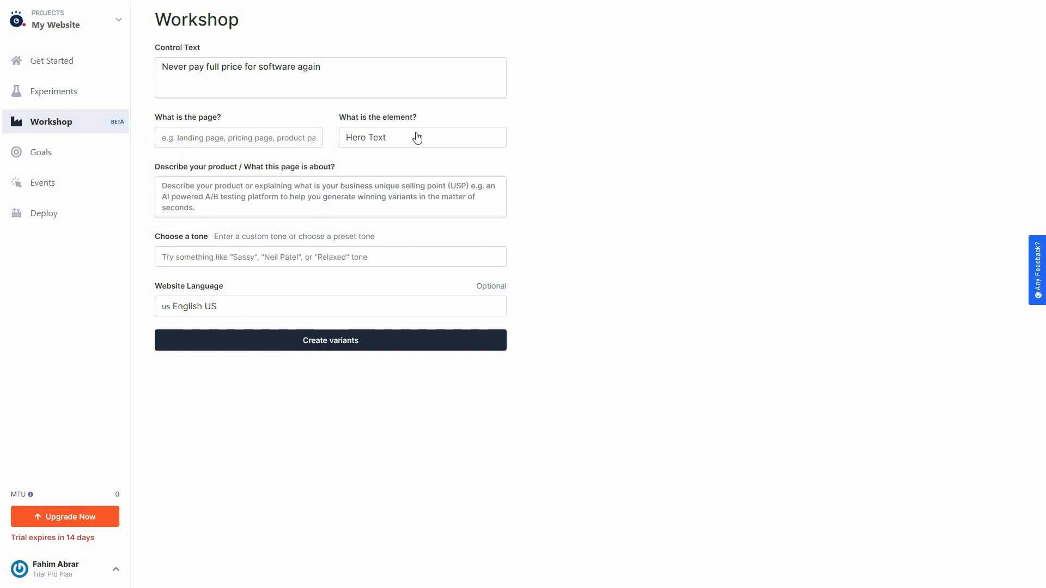
{"action": "left_click", "coordinate": [417, 138]}
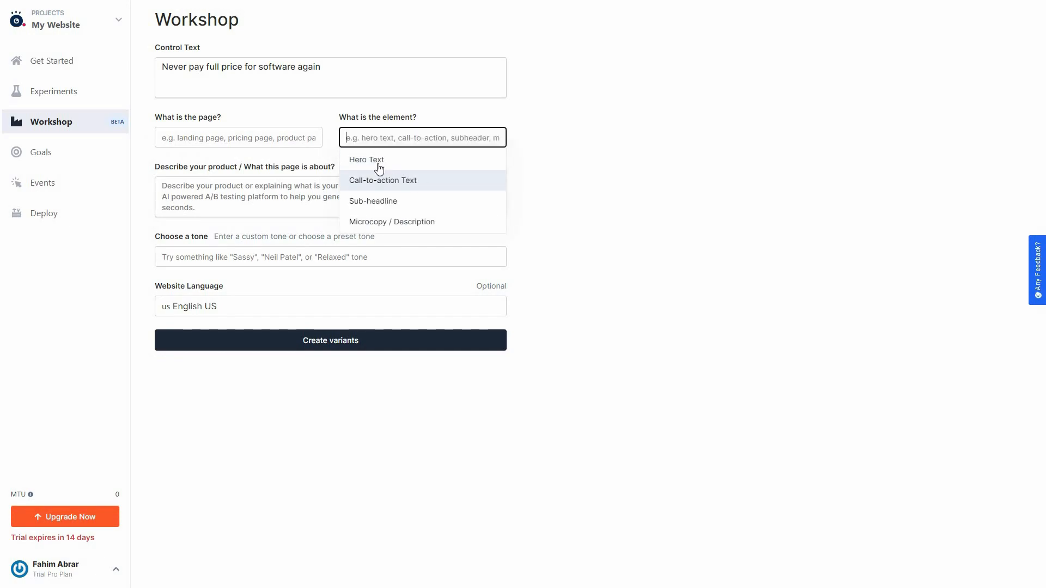
{"action": "left_click", "coordinate": [278, 144]}
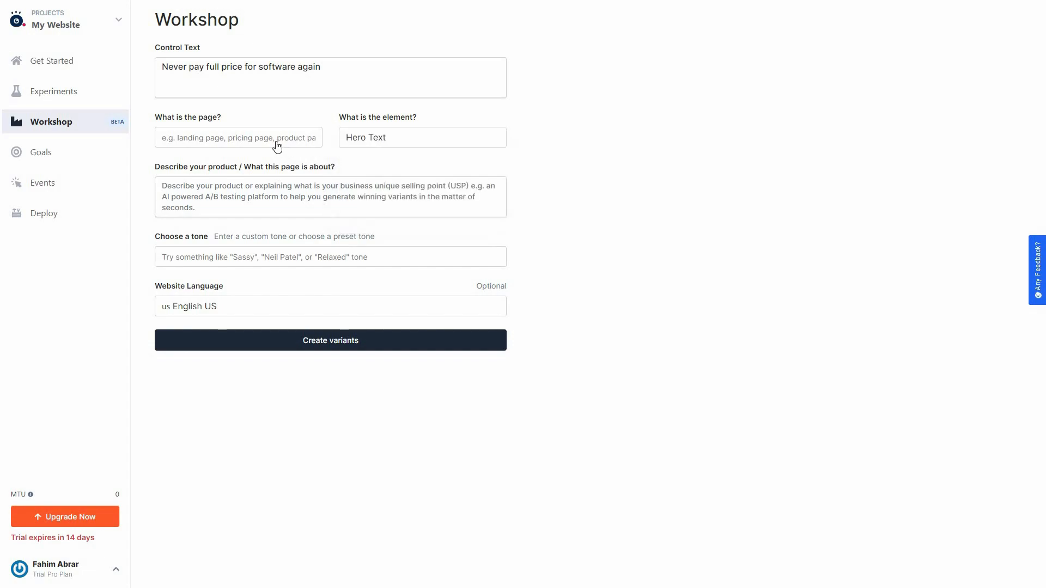
{"action": "left_click", "coordinate": [240, 159]}
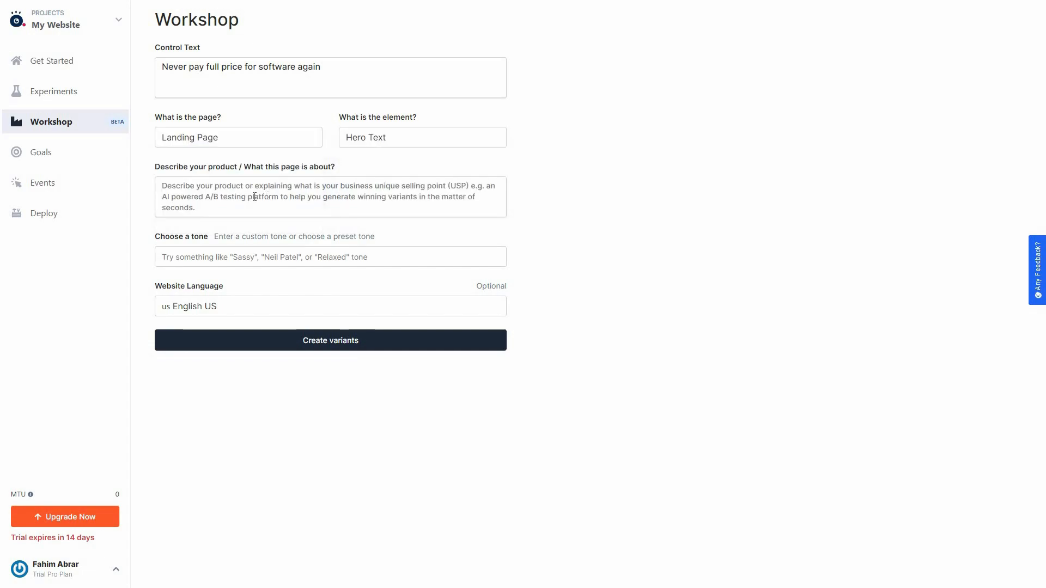
- Describe AppSumo as "the entrepreneur's platform for buying and selling digital products" where anyone can list products and set terms, and choose the Professional tone
{"action": "left_click", "coordinate": [254, 197]}
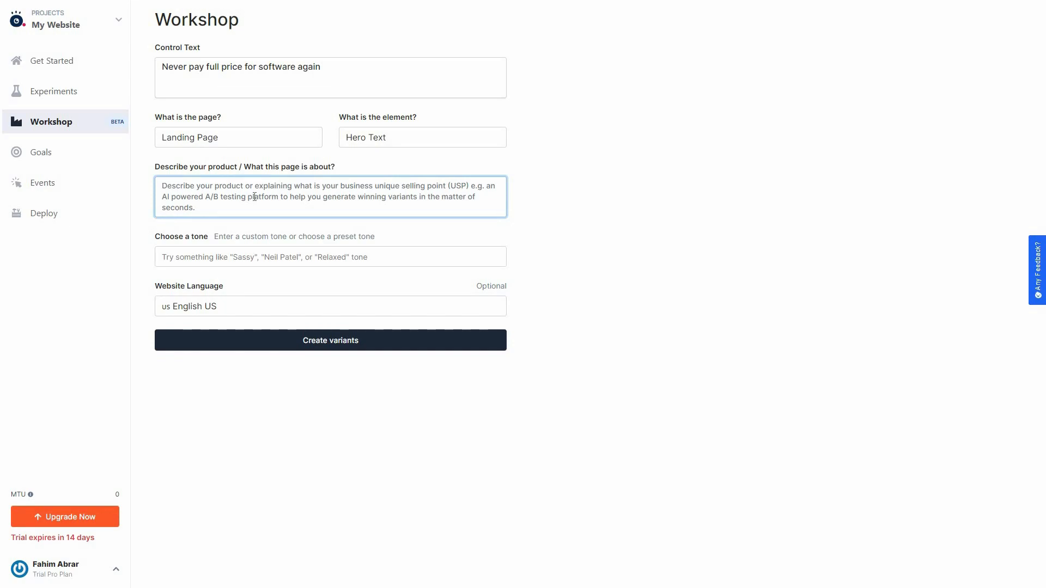
{"action": "type", "text": "AppSumo is the entrepreneur's platform for buying and selling digital products. Today, anyone can list their digital products on AppSumo—you set the price, deal terms, and plan."}
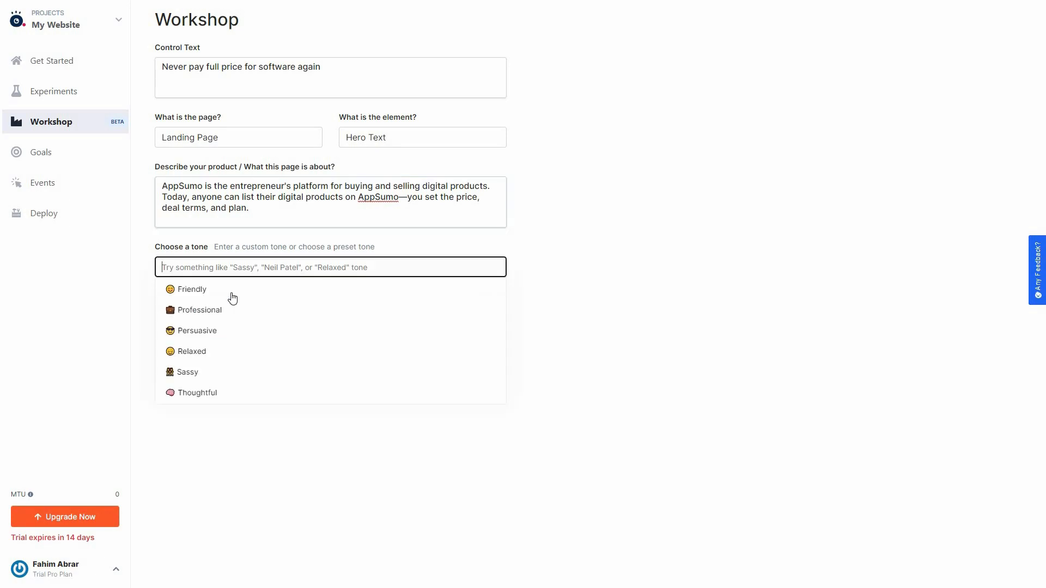
{"action": "left_click", "coordinate": [229, 291]}
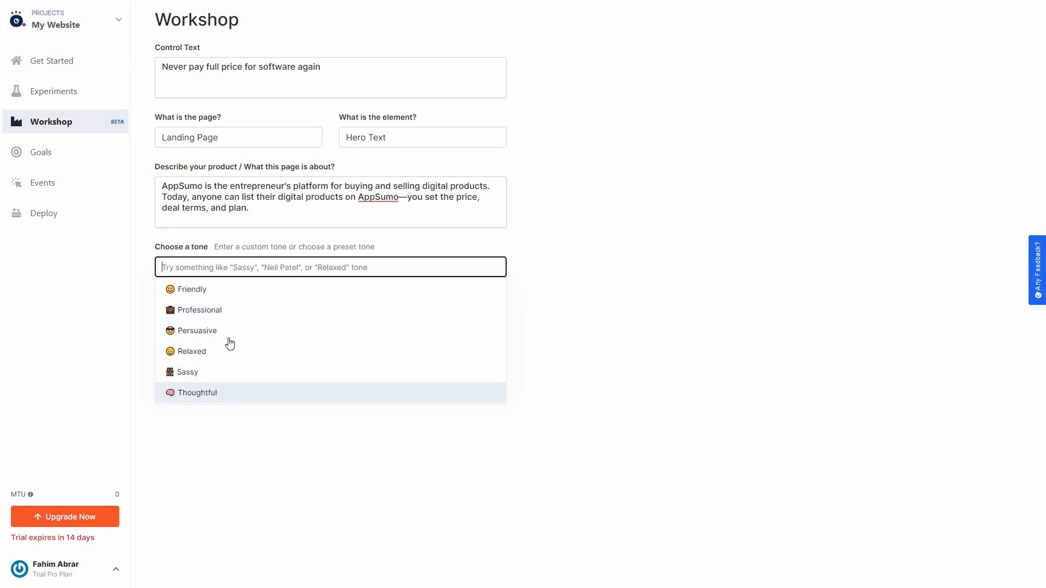
{"action": "left_click", "coordinate": [256, 305]}
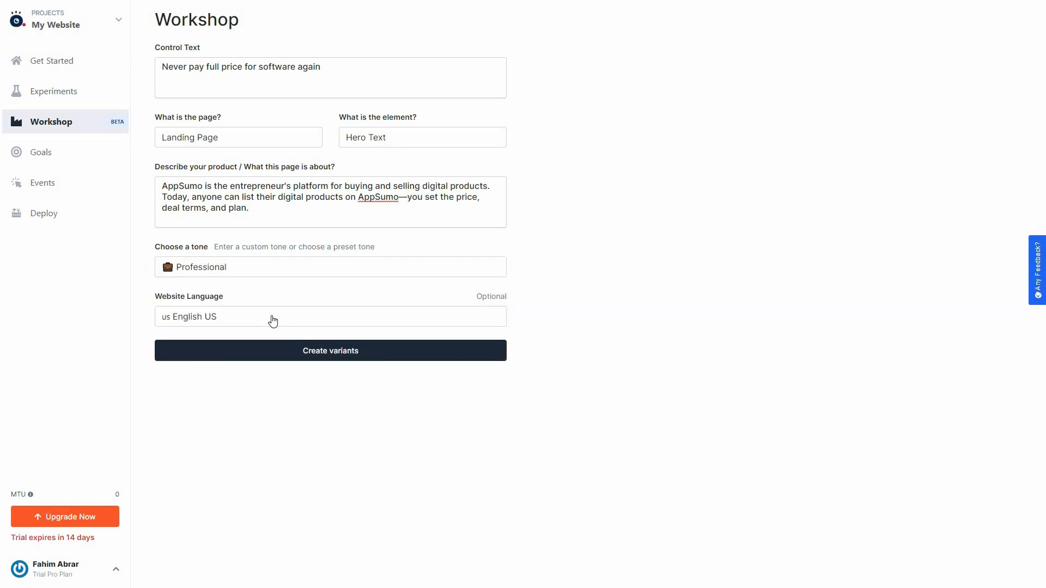
- Generate the AI headline variants and review the full list of suggestions
{"action": "left_click", "coordinate": [410, 358]}
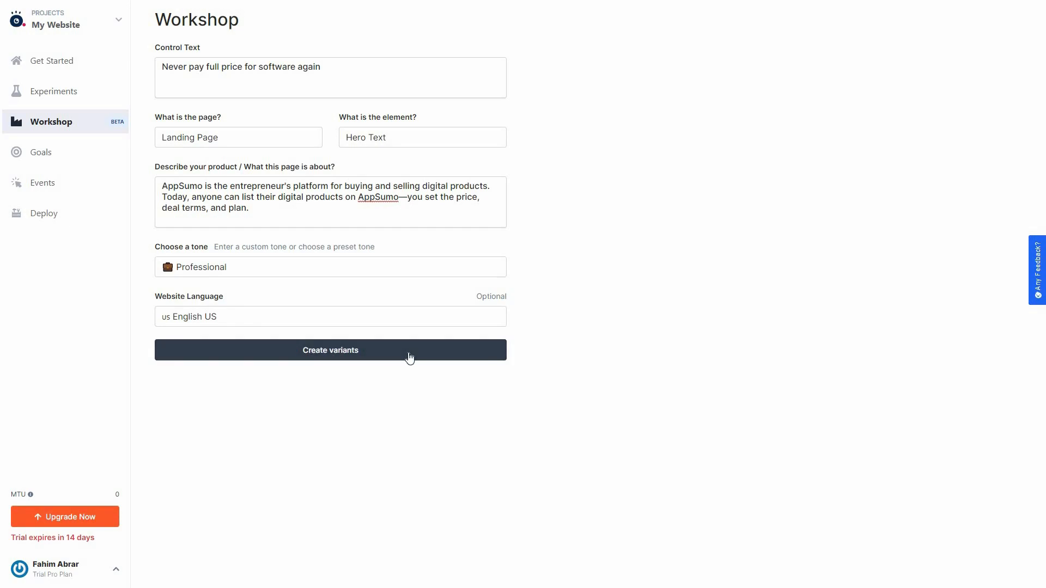
{"action": "left_click", "coordinate": [409, 357]}
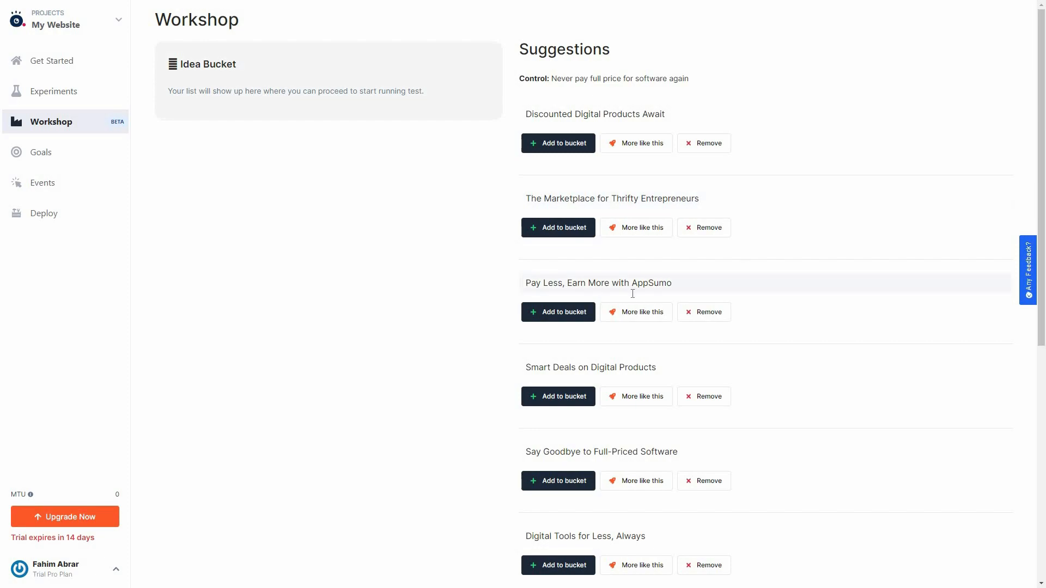
{"action": "scroll", "coordinate": [599, 327], "scroll_direction": "down", "scroll_amount": 1}
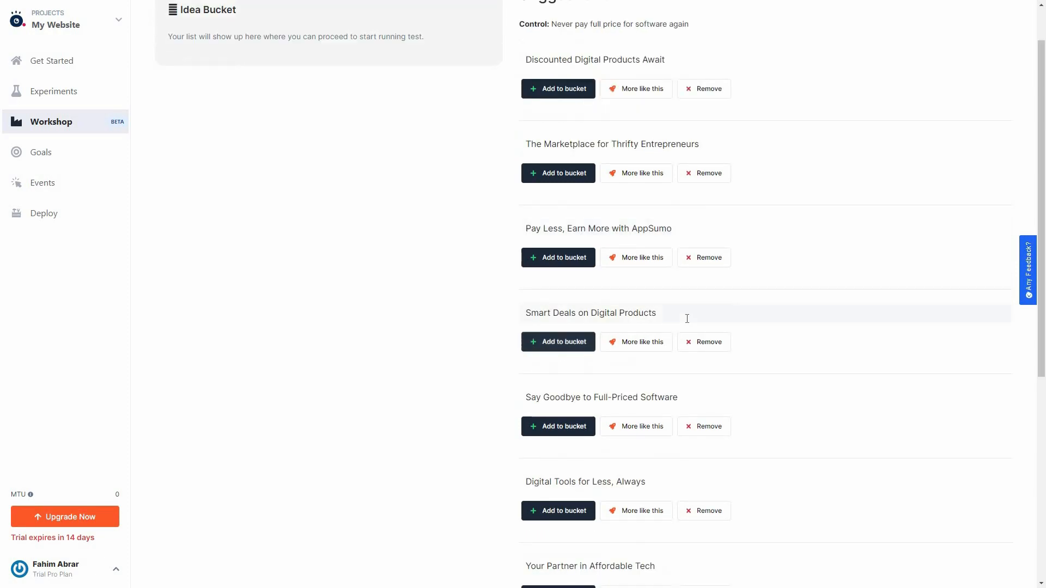
{"action": "scroll", "coordinate": [730, 436], "scroll_direction": "down", "scroll_amount": 5}
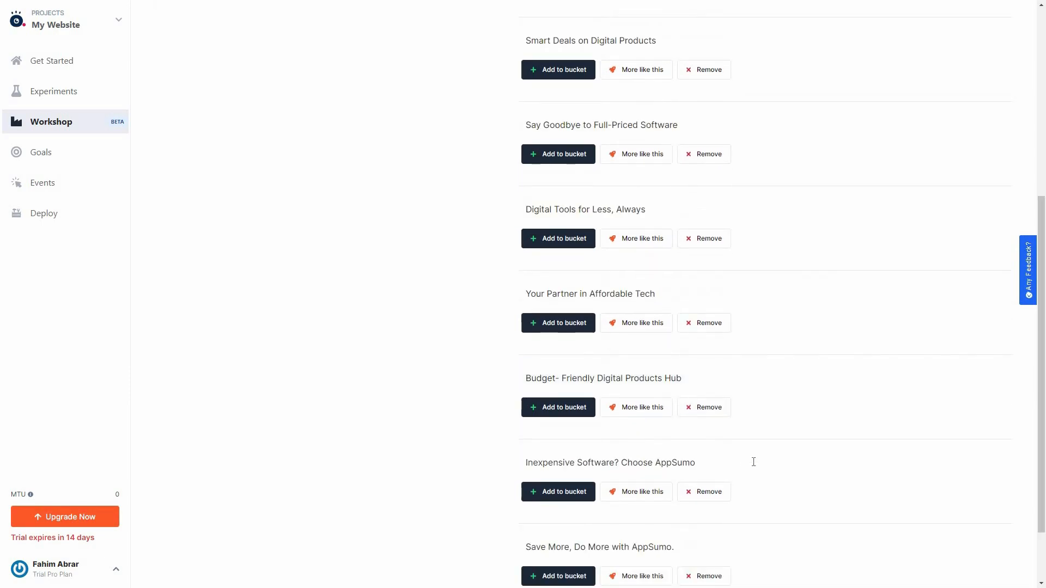
{"action": "scroll", "coordinate": [752, 462], "scroll_direction": "down", "scroll_amount": 2}
{"action": "scroll", "coordinate": [753, 462], "scroll_direction": "up", "scroll_amount": 8}
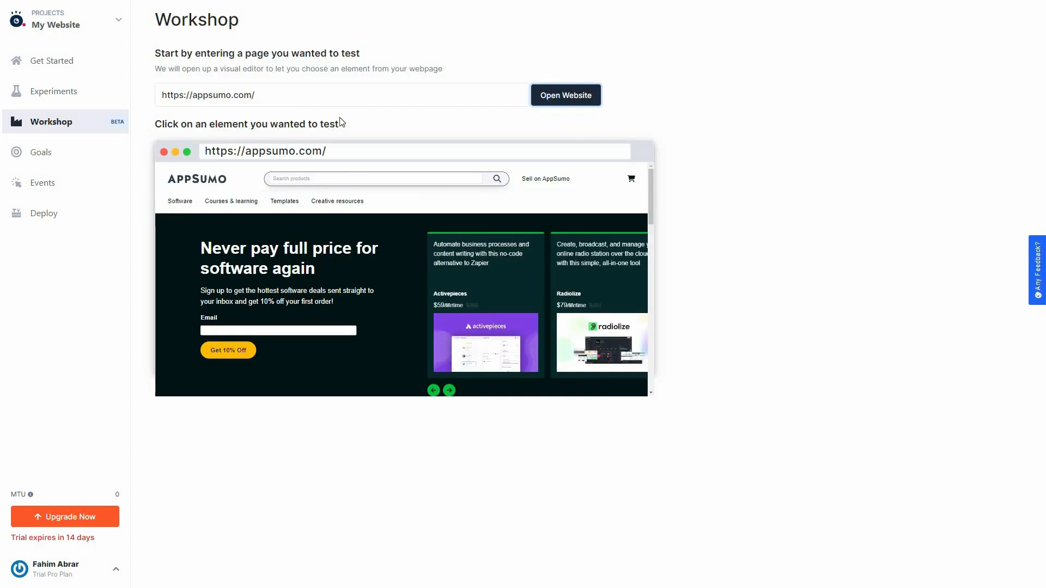
{"action": "left_click", "coordinate": [340, 100]}
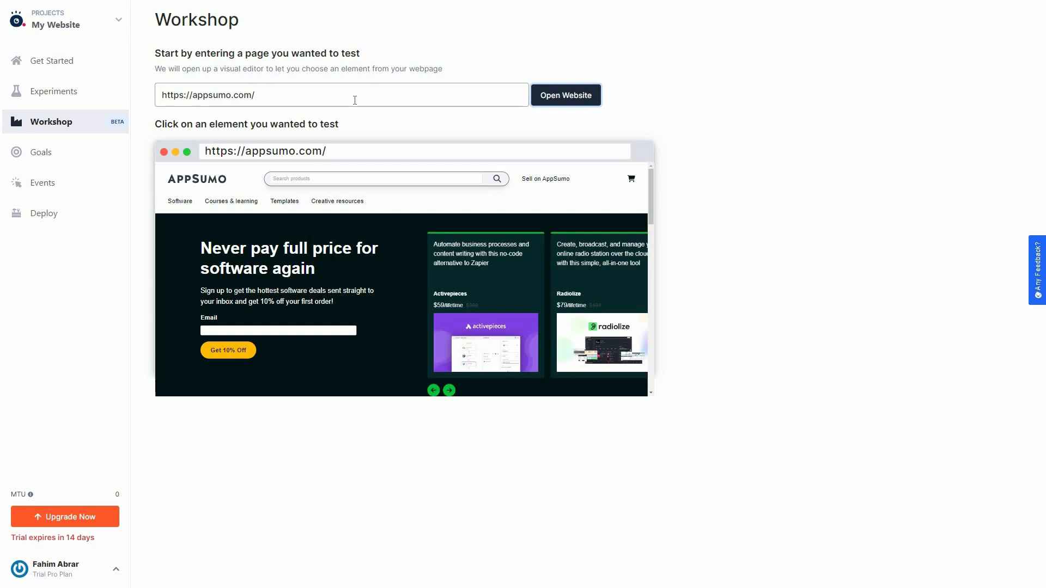
{"action": "left_click", "coordinate": [579, 103]}
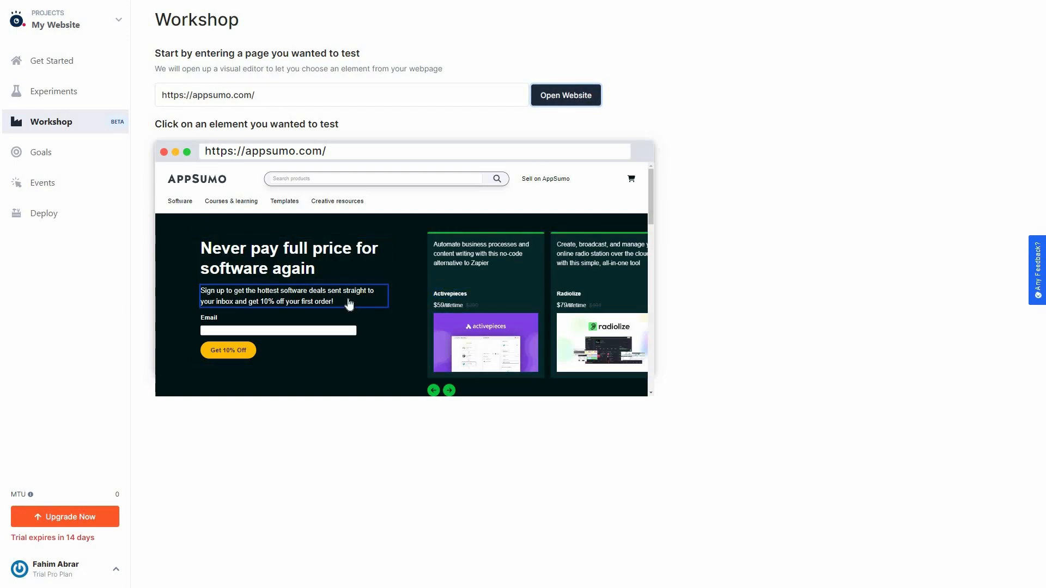
{"action": "scroll", "coordinate": [347, 304], "scroll_direction": "down", "scroll_amount": 5}
{"action": "scroll", "coordinate": [339, 330], "scroll_direction": "down", "scroll_amount": 2}
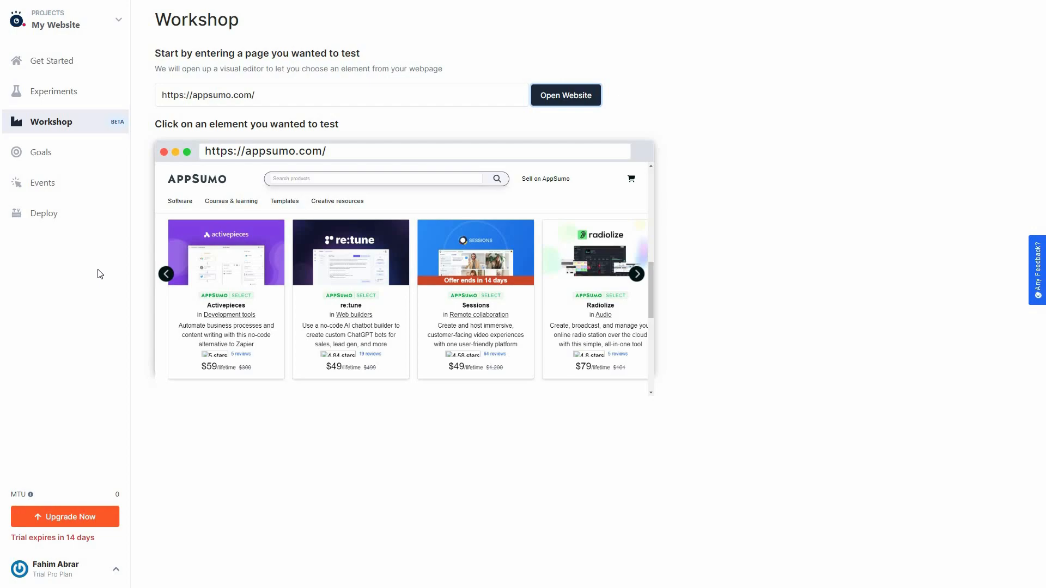
- Start a new A/B Test experiment
{"action": "left_click", "coordinate": [71, 101]}
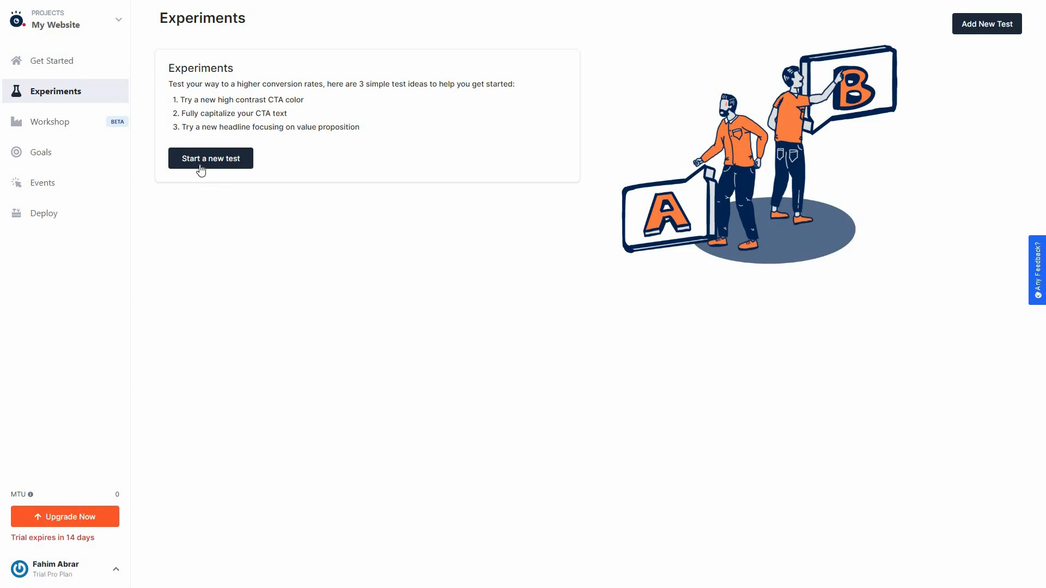
{"action": "left_click", "coordinate": [1016, 34]}
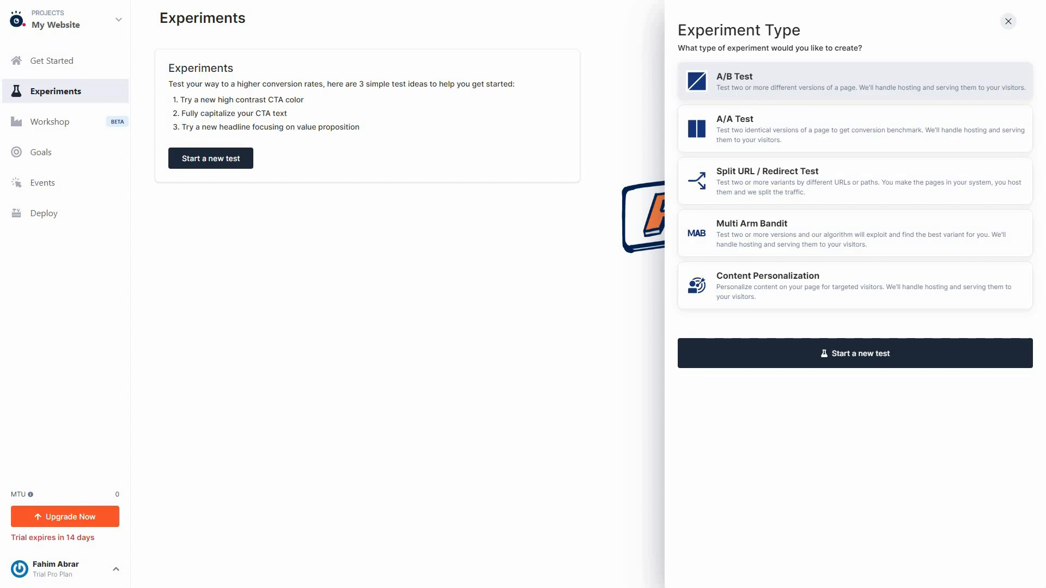
{"action": "left_click", "coordinate": [948, 363]}
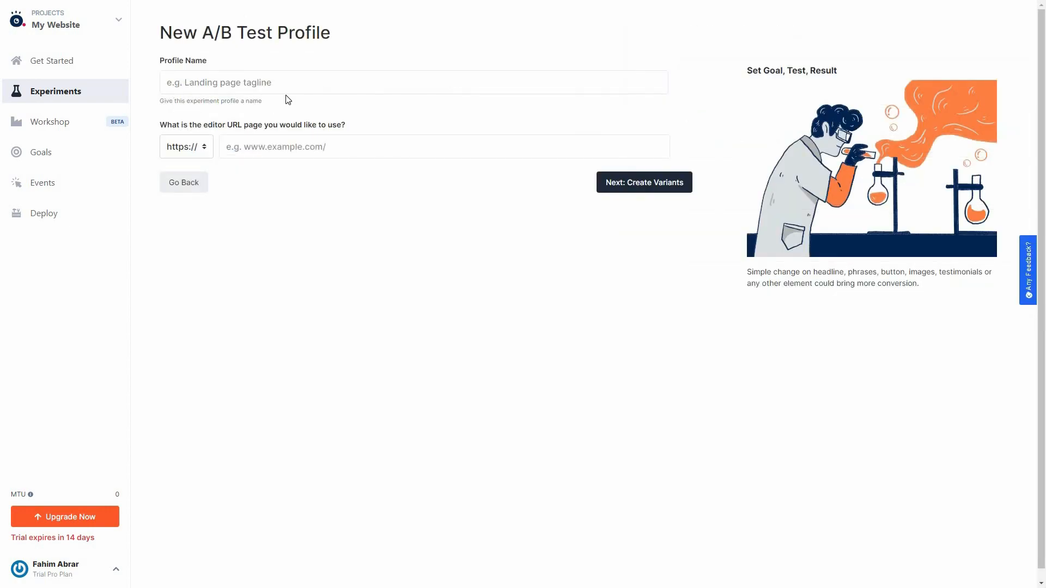
{"action": "left_click", "coordinate": [287, 88]}
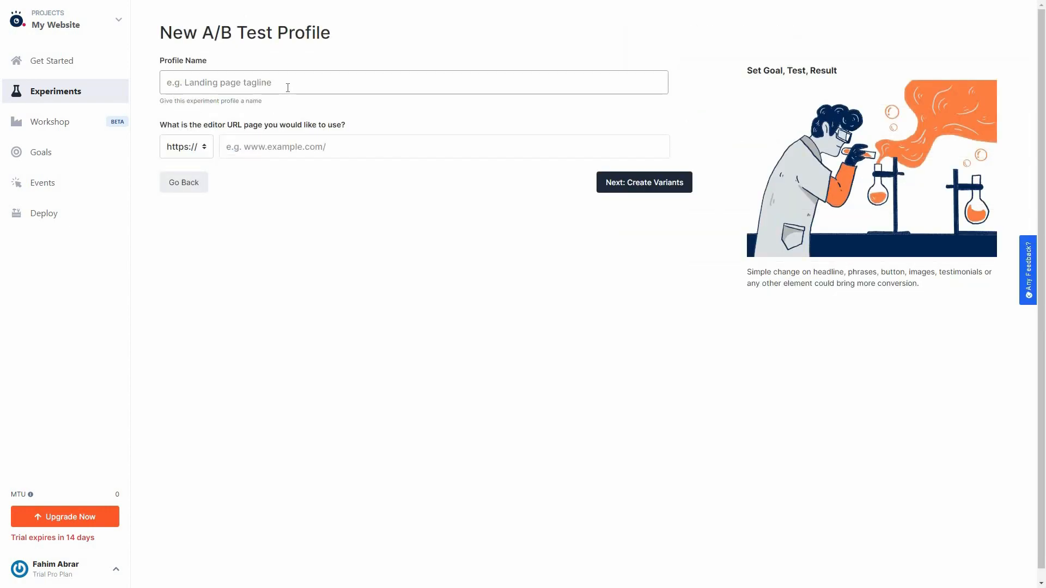
{"action": "left_click", "coordinate": [314, 147]}
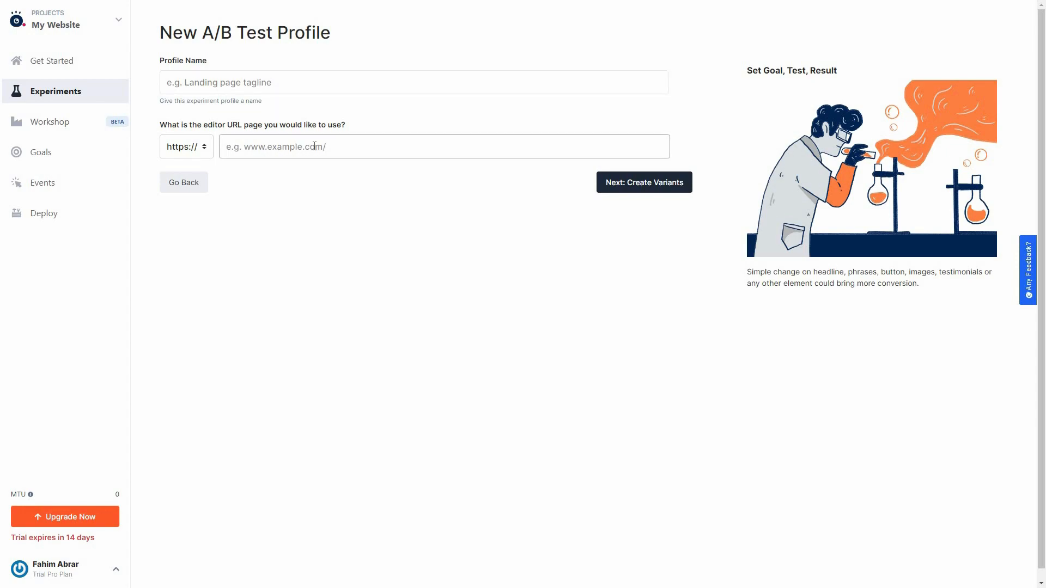
{"action": "left_click", "coordinate": [222, 82]}
{"action": "type", "text": "p1"}
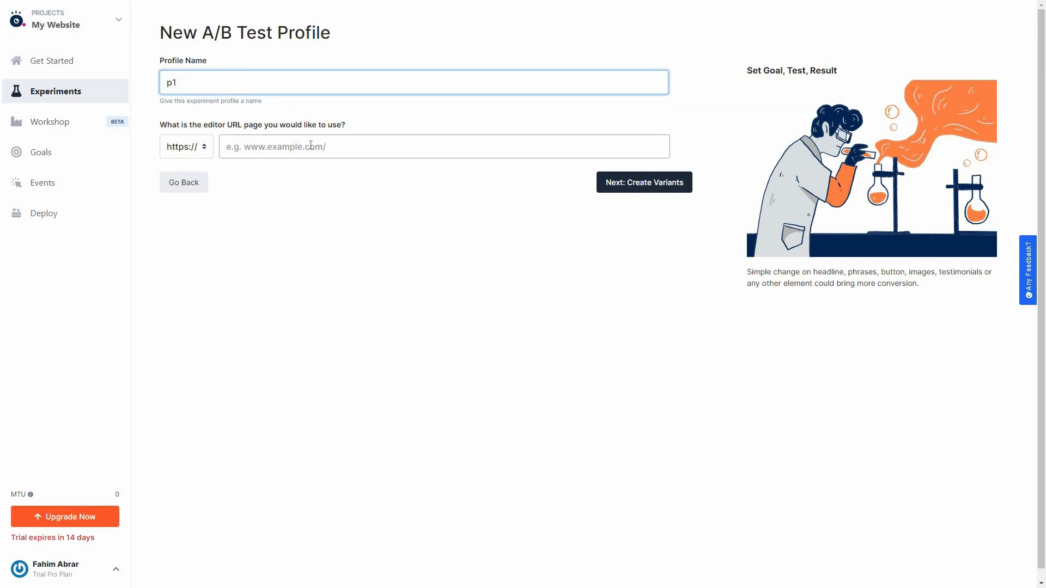
{"action": "left_click", "coordinate": [311, 146]}
{"action": "type", "text": "appsumo.com/"}
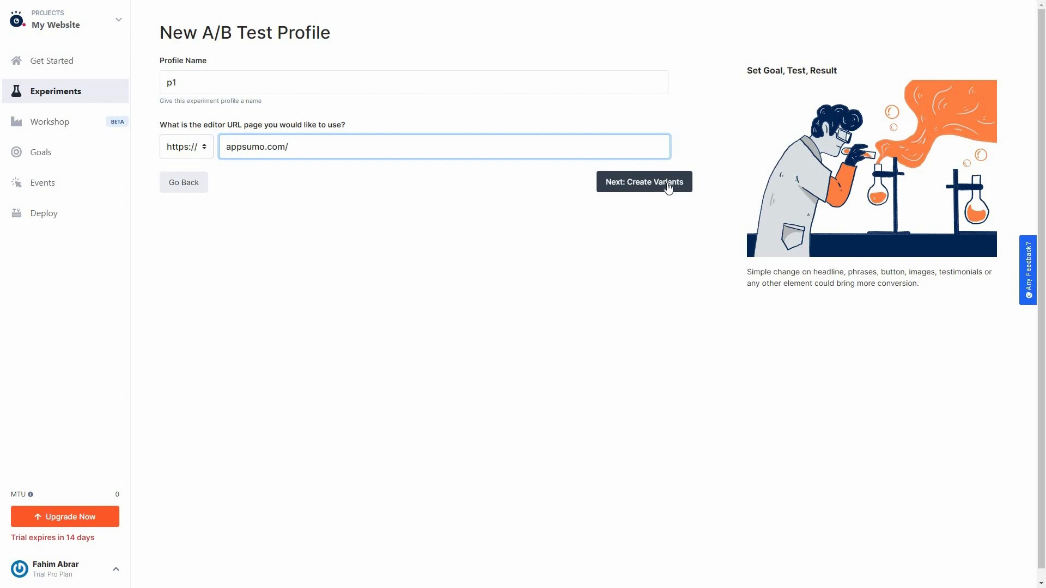
{"action": "left_click", "coordinate": [689, 188]}
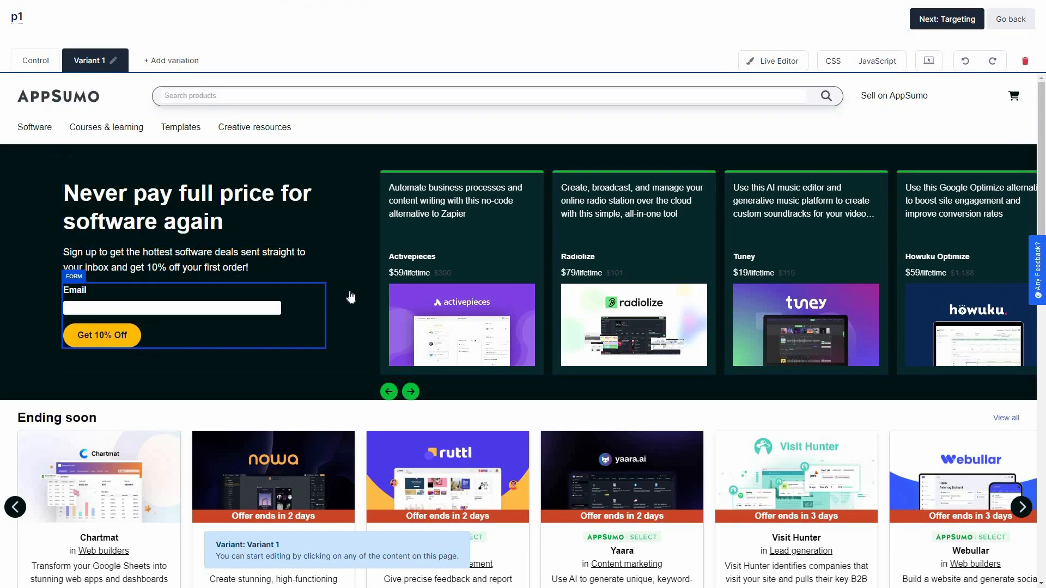
- Look through the page loaded for Variant 1 and examine the typography options of its hero headline
{"action": "scroll", "coordinate": [318, 455], "scroll_direction": "down", "scroll_amount": 7}
{"action": "scroll", "coordinate": [319, 455], "scroll_direction": "down", "scroll_amount": 7}
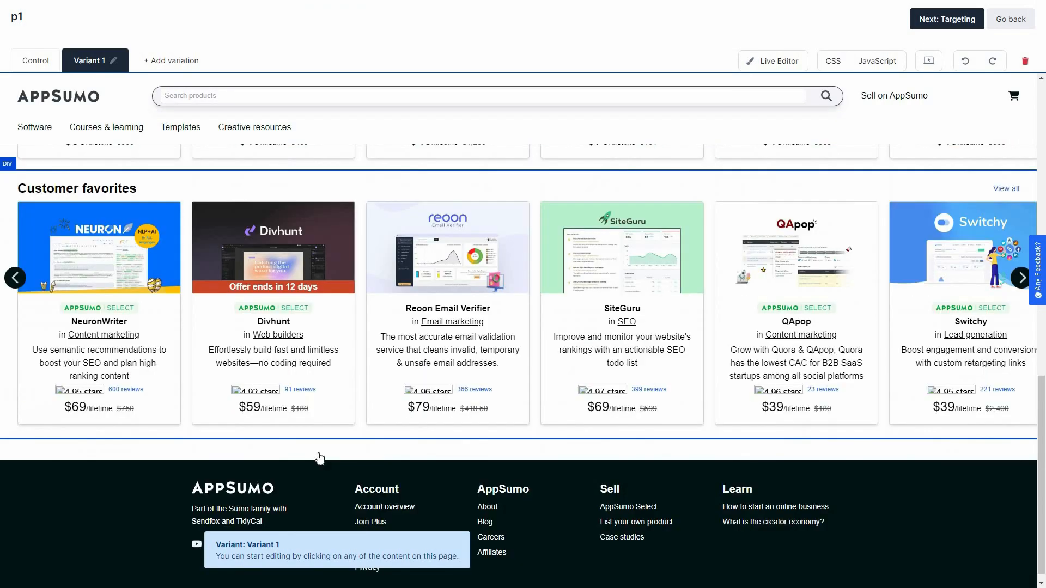
{"action": "scroll", "coordinate": [320, 459], "scroll_direction": "up", "scroll_amount": 10}
{"action": "scroll", "coordinate": [320, 460], "scroll_direction": "up", "scroll_amount": 4}
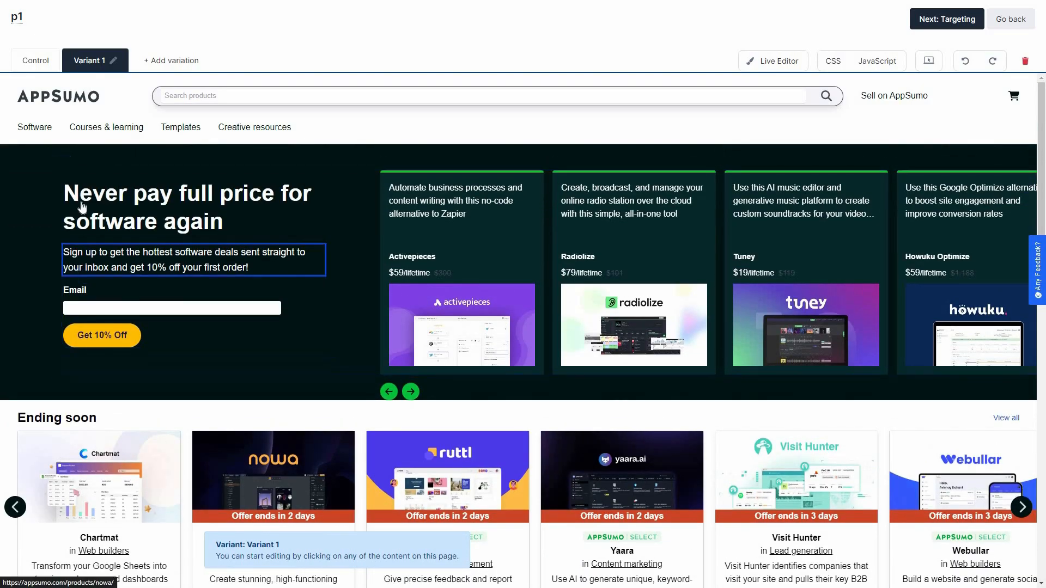
{"action": "left_click", "coordinate": [161, 198]}
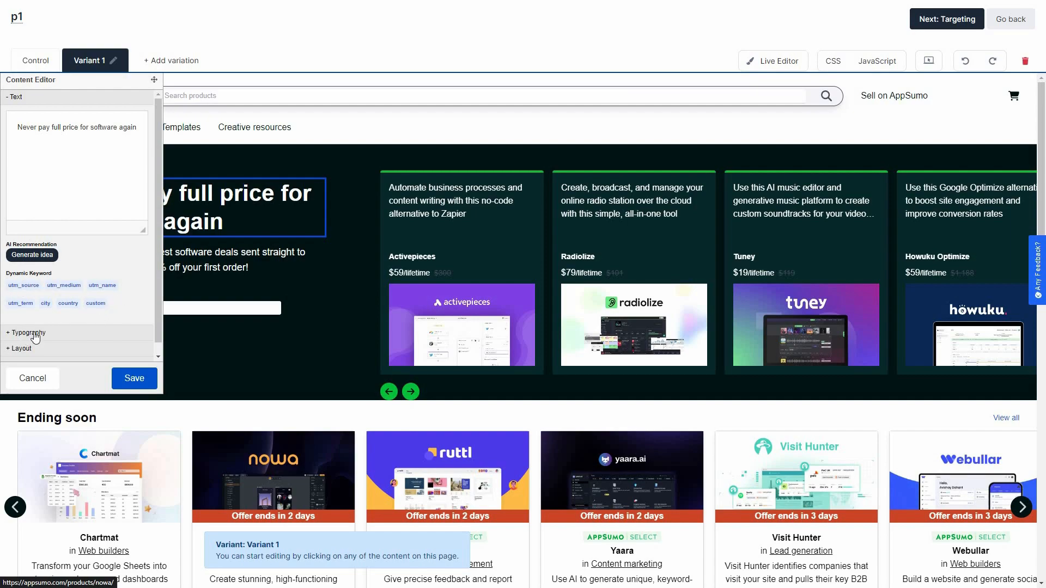
{"action": "left_click", "coordinate": [71, 331]}
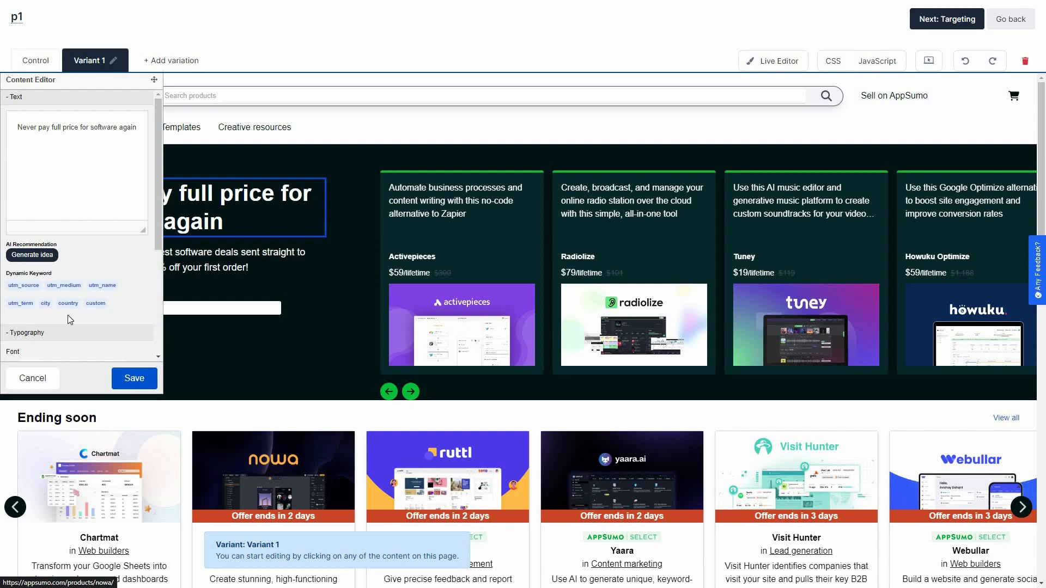
{"action": "scroll", "coordinate": [70, 327], "scroll_direction": "down", "scroll_amount": 1}
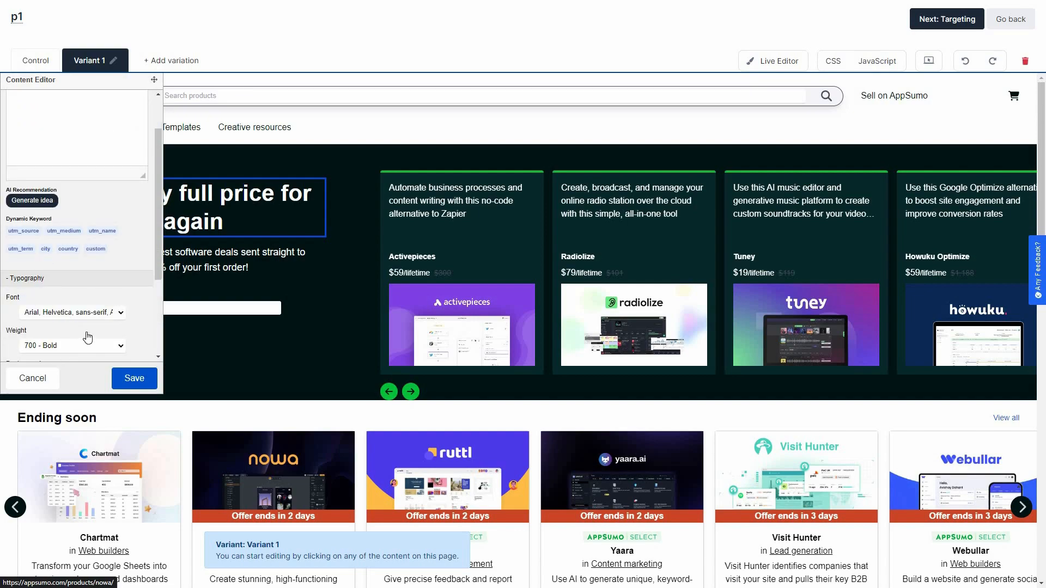
{"action": "scroll", "coordinate": [71, 325], "scroll_direction": "down", "scroll_amount": 1}
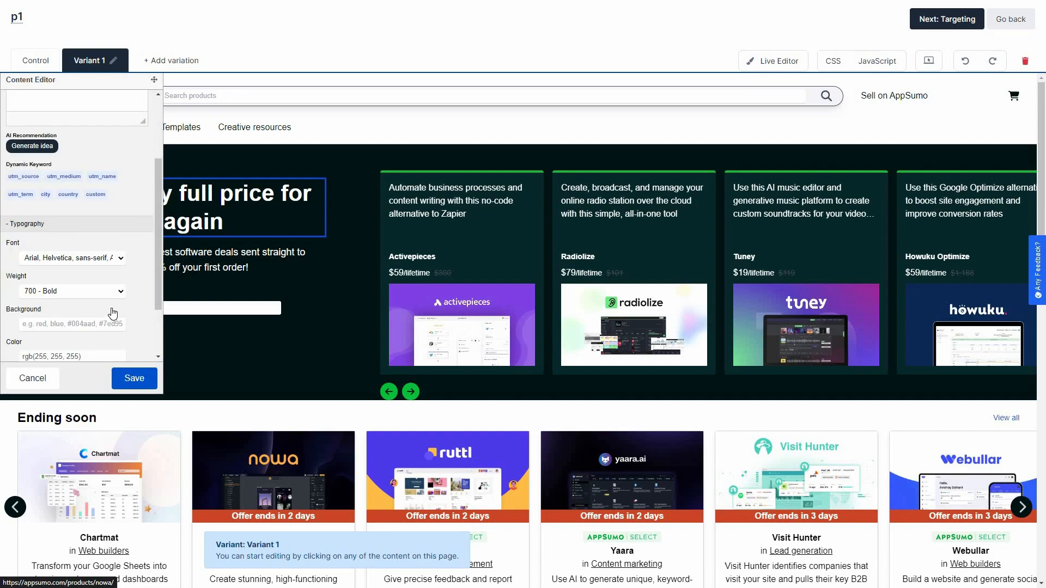
{"action": "scroll", "coordinate": [83, 321], "scroll_direction": "down", "scroll_amount": 1}
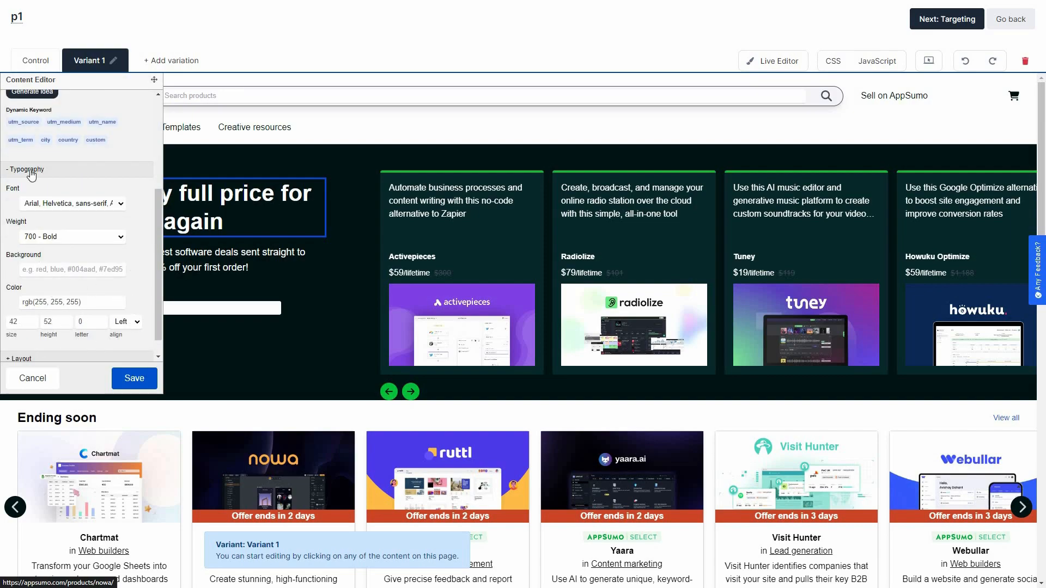
- Examine the hero headline's layout and stylesheet options and leave the content editor without saving
{"action": "left_click", "coordinate": [48, 358]}
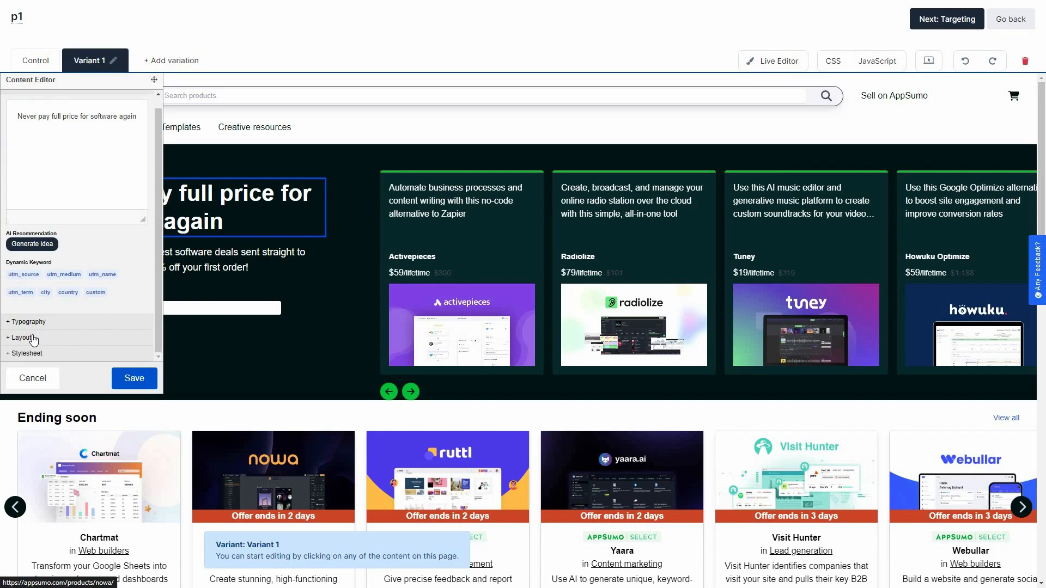
{"action": "scroll", "coordinate": [31, 338], "scroll_direction": "down", "scroll_amount": 2}
{"action": "left_click", "coordinate": [30, 338]}
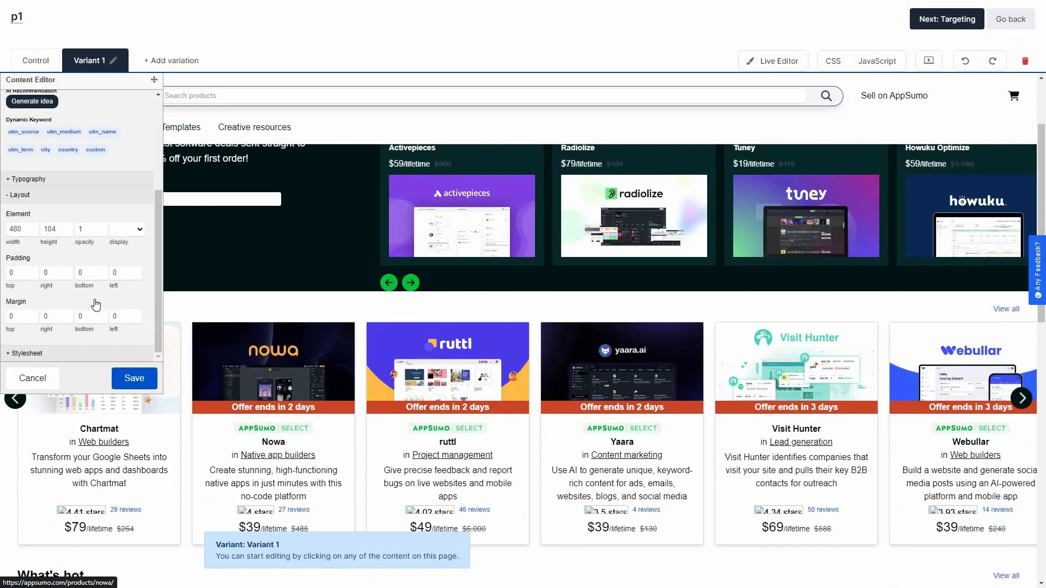
{"action": "scroll", "coordinate": [28, 204], "scroll_direction": "down", "scroll_amount": 1}
{"action": "left_click", "coordinate": [22, 195]}
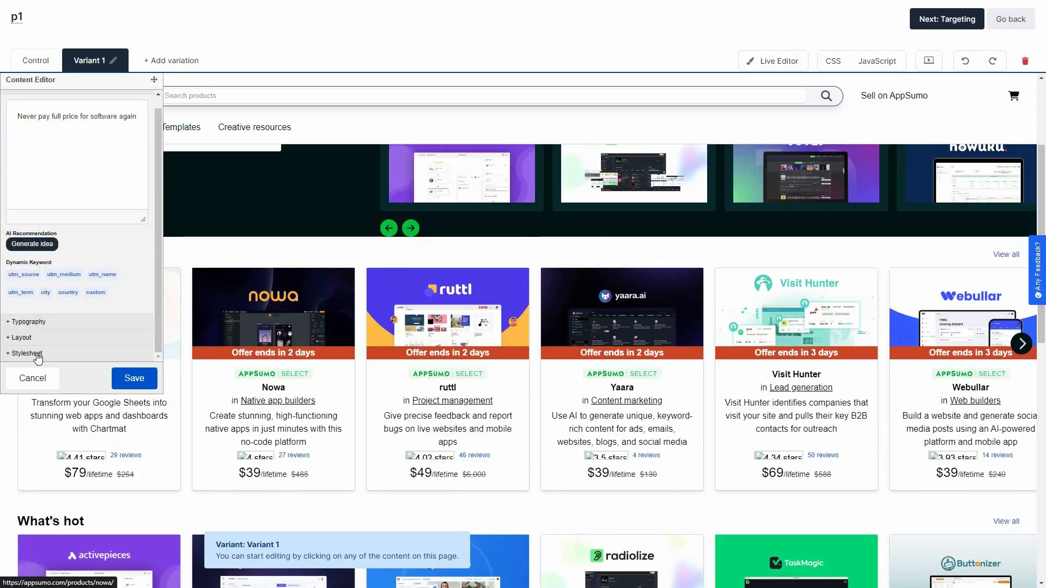
{"action": "left_click", "coordinate": [82, 353]}
{"action": "scroll", "coordinate": [118, 306], "scroll_direction": "down", "scroll_amount": 1}
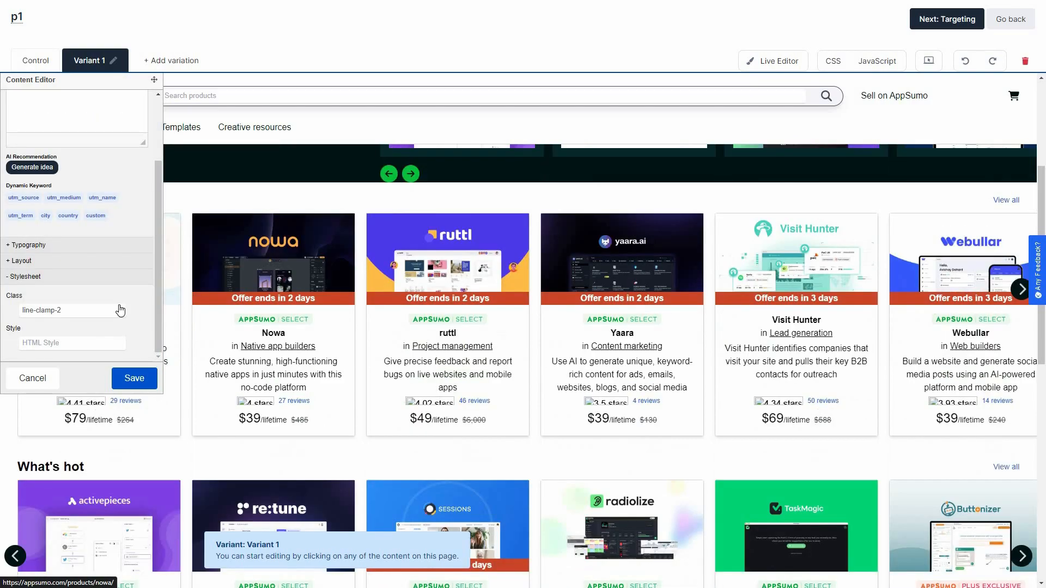
{"action": "scroll", "coordinate": [120, 307], "scroll_direction": "up", "scroll_amount": 2}
{"action": "left_click", "coordinate": [31, 378]}
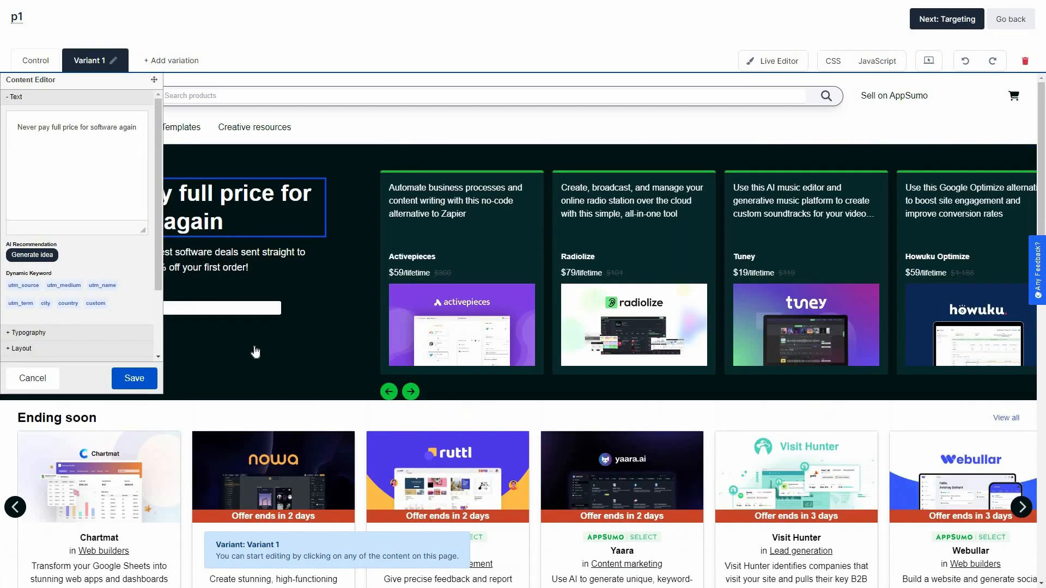
- Inspect the source and stylesheet options of the Activepieces image in the hero area, leaving without saving
{"action": "left_click", "coordinate": [445, 212]}
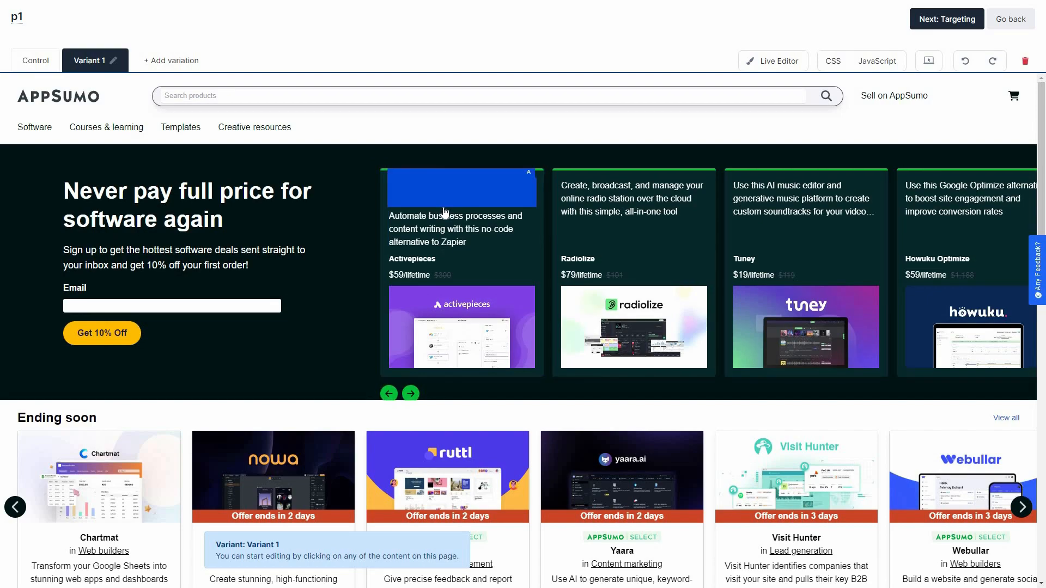
{"action": "left_click", "coordinate": [445, 331]}
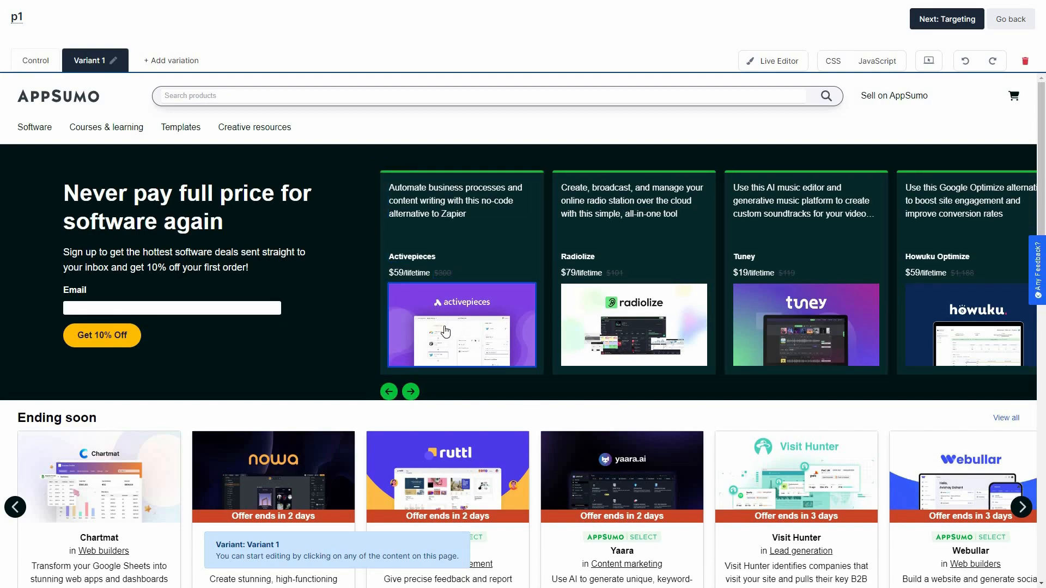
{"action": "left_click", "coordinate": [445, 330]}
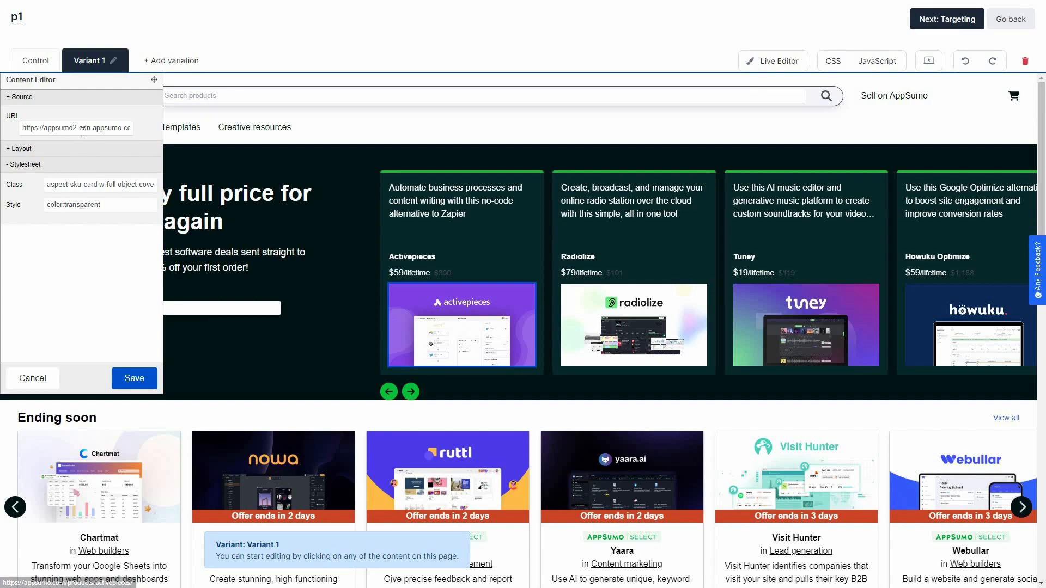
{"action": "left_click", "coordinate": [29, 166]}
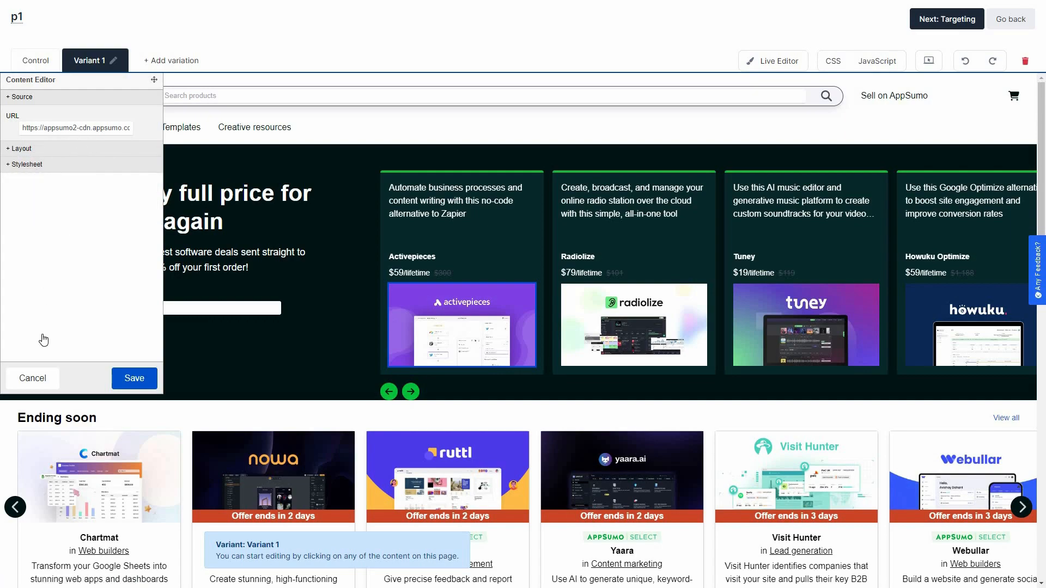
{"action": "left_click", "coordinate": [30, 378]}
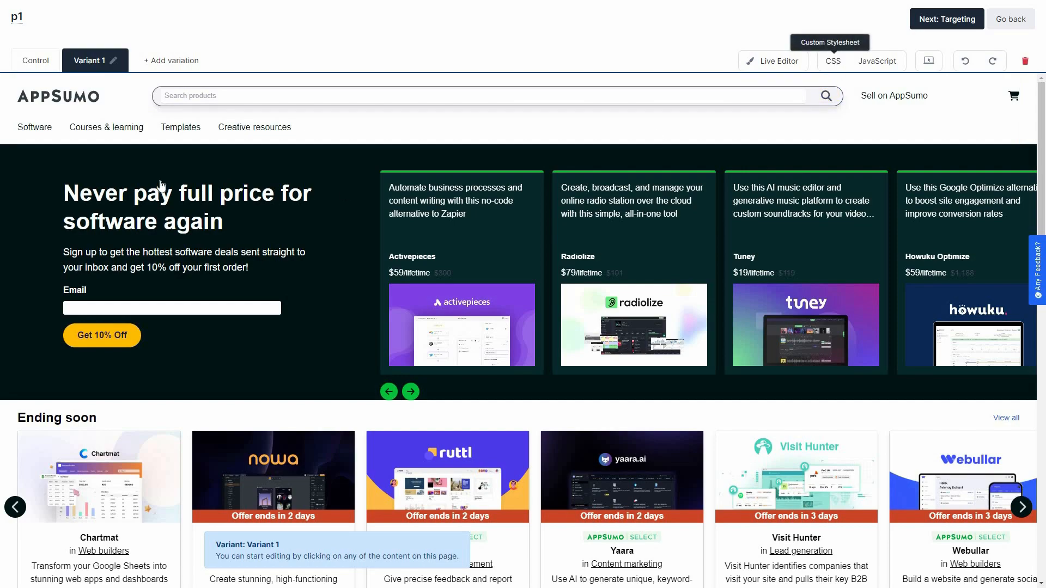
- Check the custom CSS and JavaScript editors for Variant 1 without saving, and try the Live Editor
{"action": "left_click", "coordinate": [836, 64]}
{"action": "left_click", "coordinate": [883, 62]}
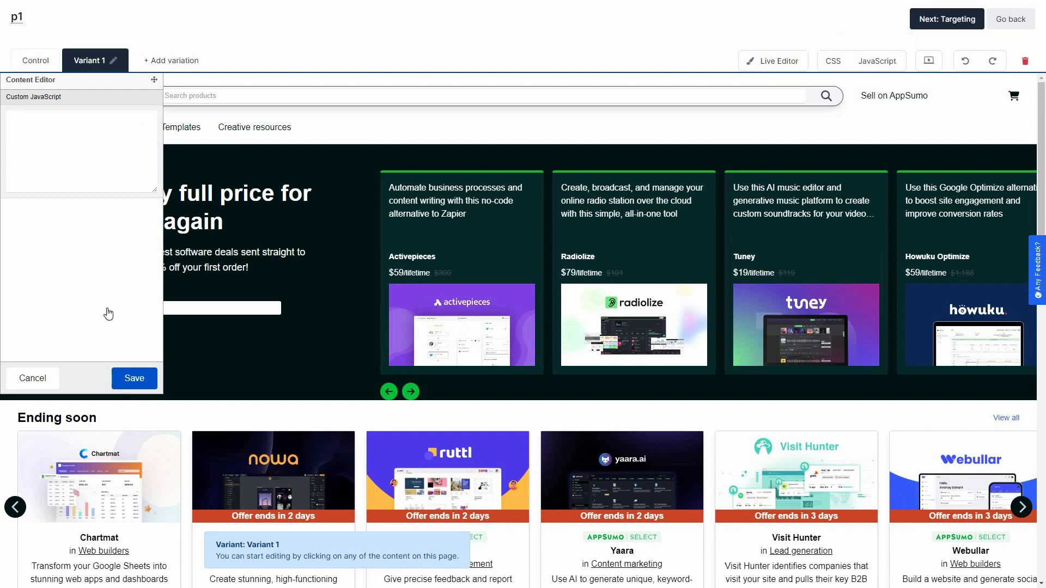
{"action": "left_click", "coordinate": [46, 381]}
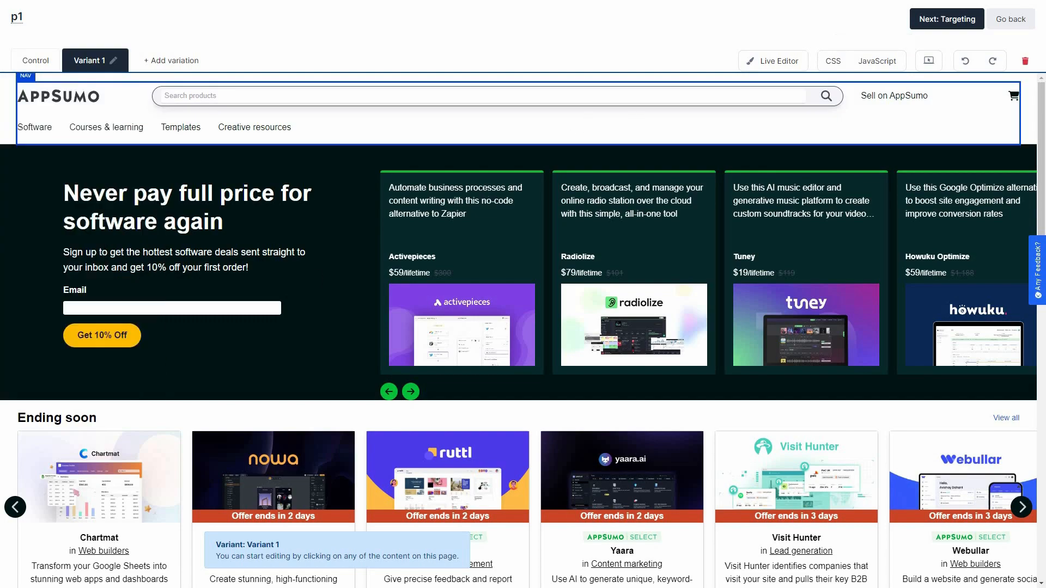
{"action": "left_click", "coordinate": [779, 61]}
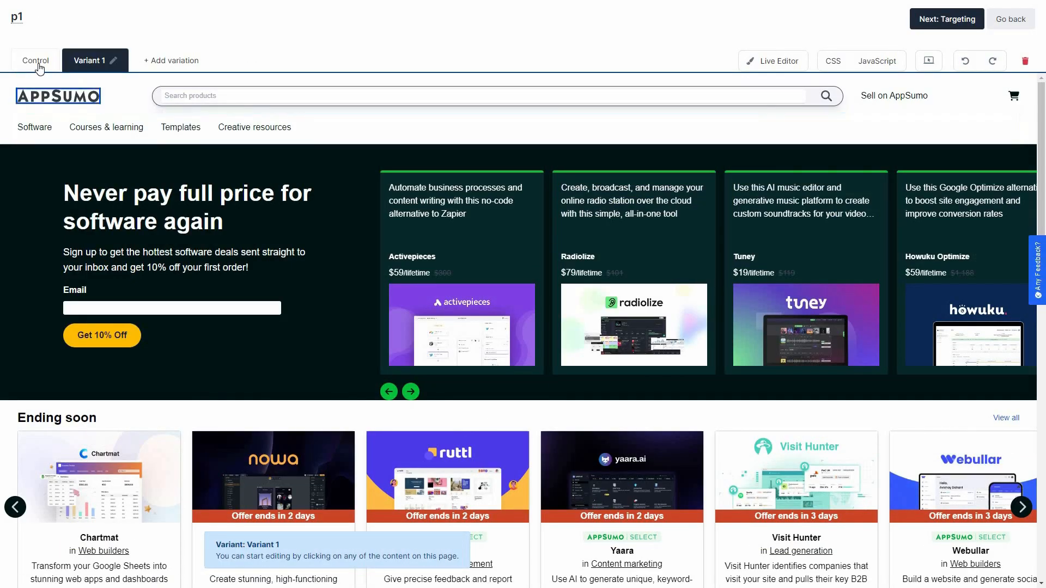
- Check the Control version, add a second variation and shorten its hero headline to "Never pay full price"
{"action": "left_click", "coordinate": [35, 61]}
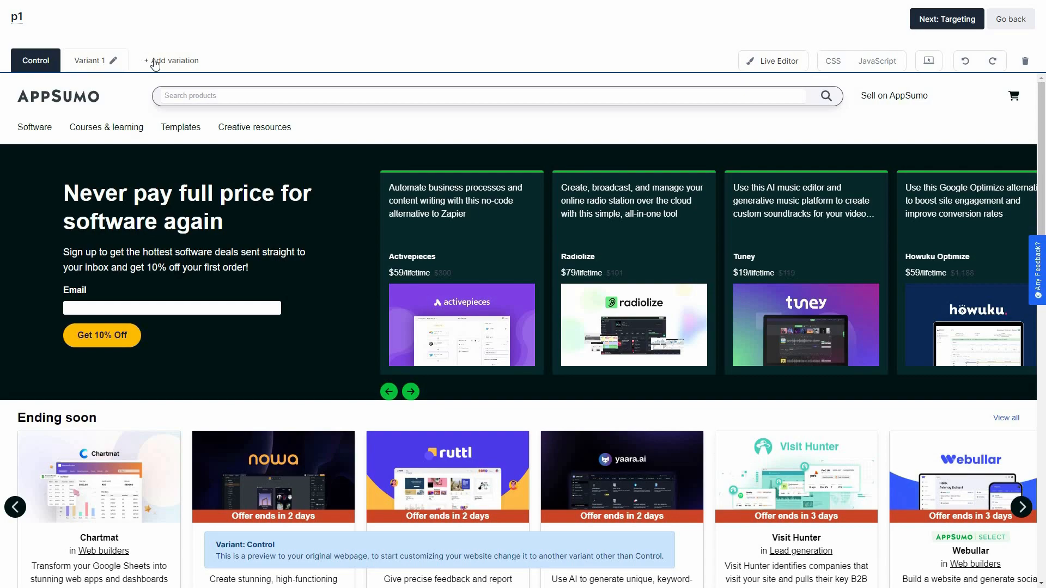
{"action": "left_click", "coordinate": [186, 61]}
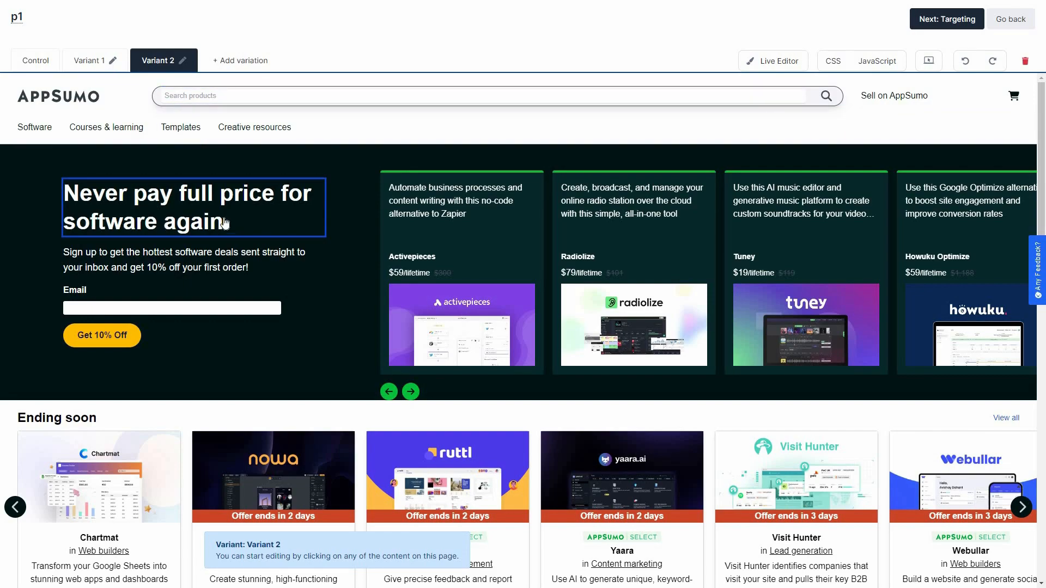
{"action": "left_click", "coordinate": [169, 205]}
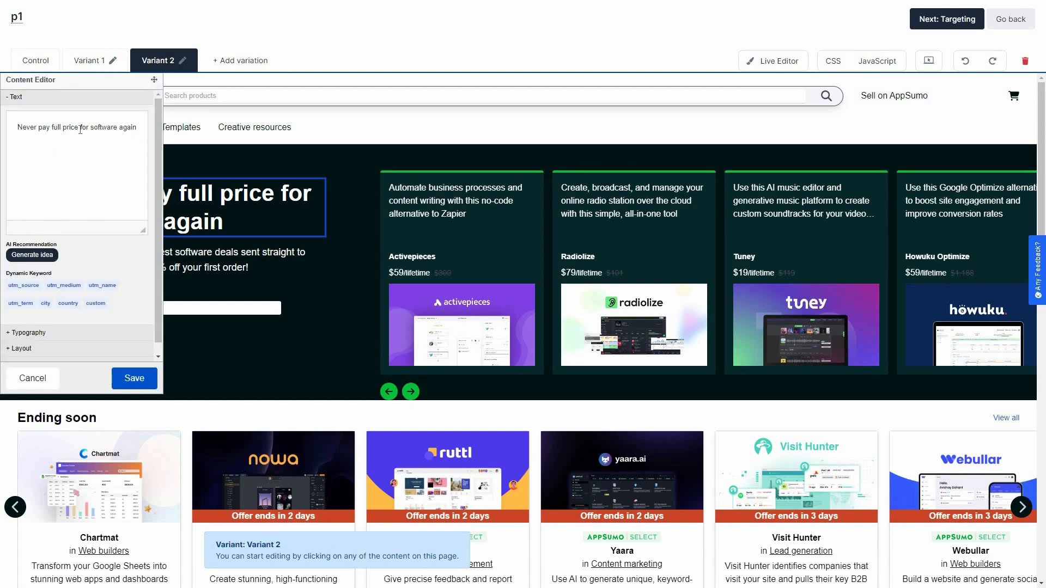
{"action": "left_click_drag", "start_coordinate": [77, 128], "coordinate": [138, 129]}
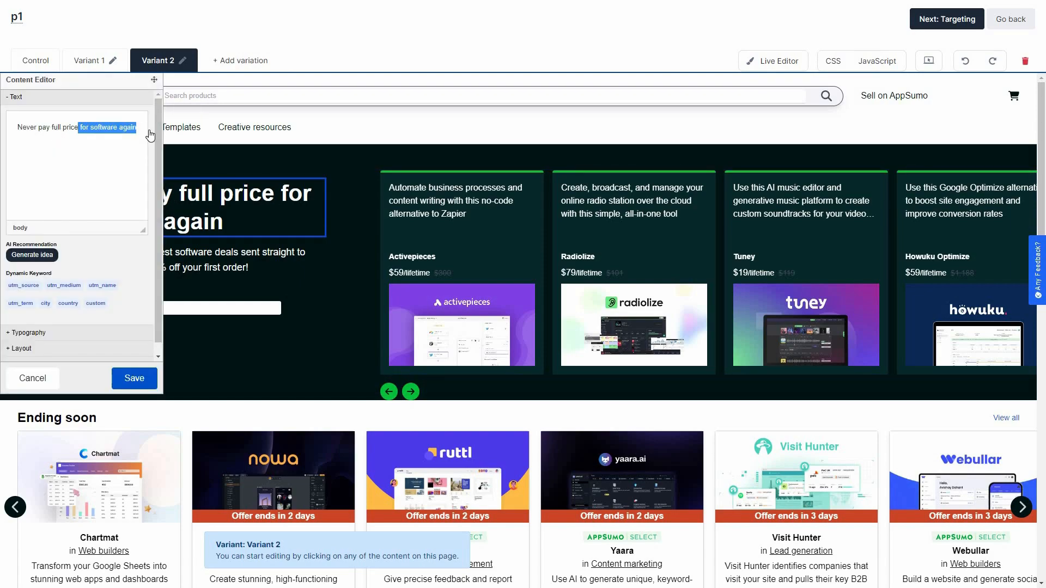
{"action": "key", "text": "BackSpace"}
{"action": "left_click", "coordinate": [135, 381]}
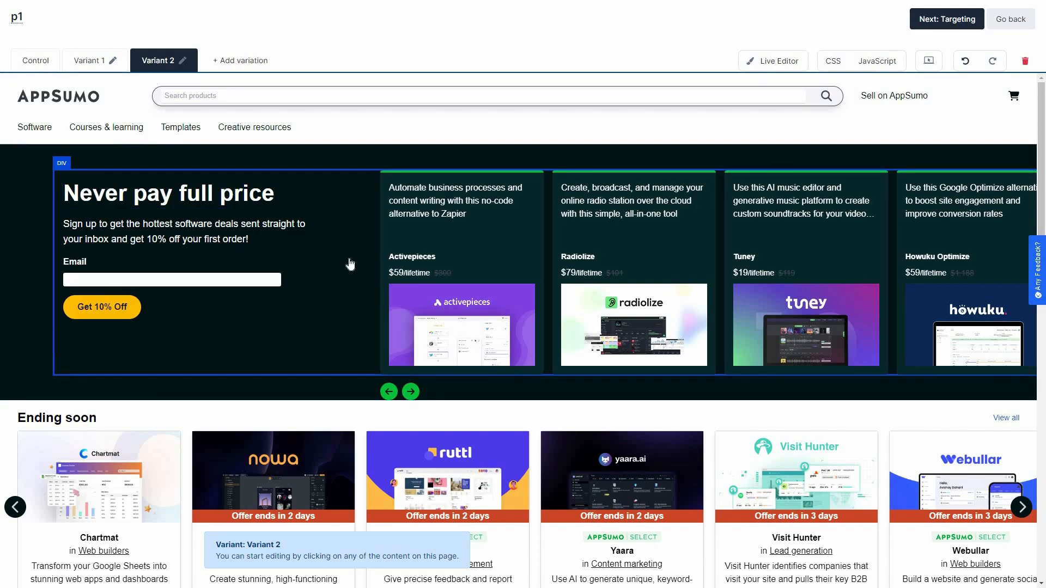
- Proceed to targeting, turn on country rules and whitelist Andorra
{"action": "left_click", "coordinate": [952, 21]}
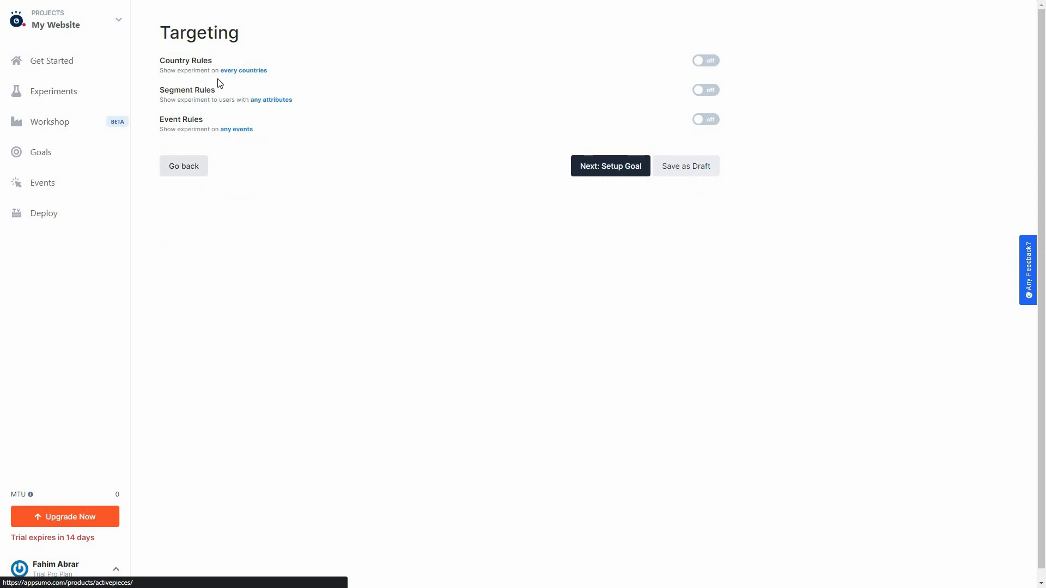
{"action": "left_click", "coordinate": [713, 67]}
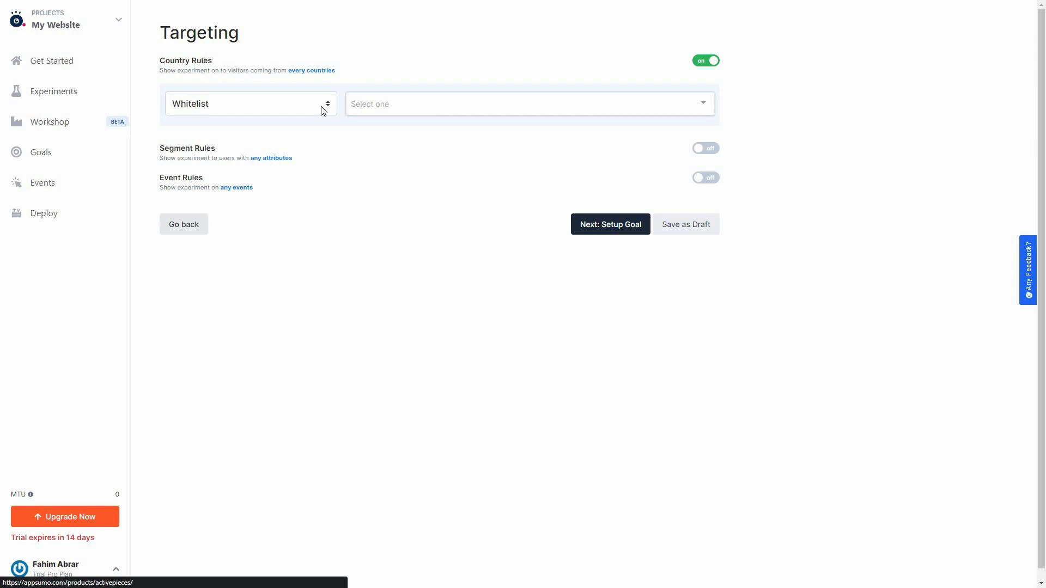
{"action": "left_click", "coordinate": [267, 109]}
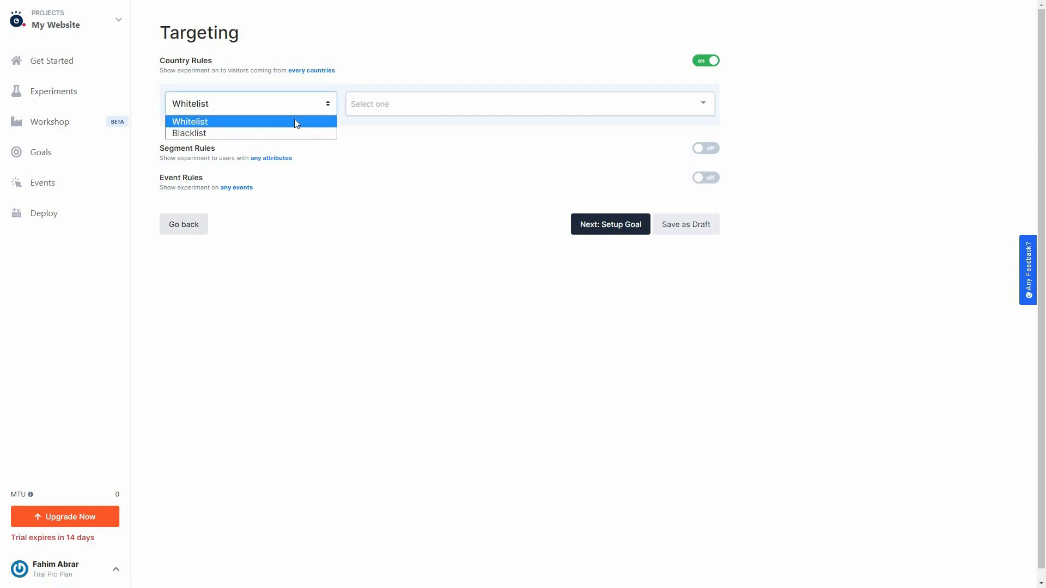
{"action": "left_click", "coordinate": [697, 106]}
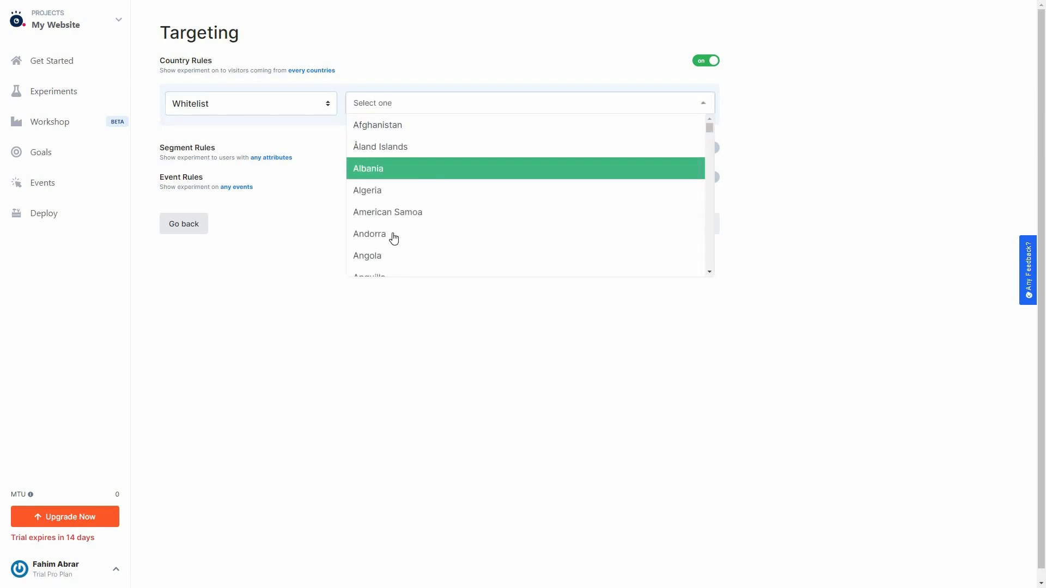
{"action": "left_click", "coordinate": [392, 240]}
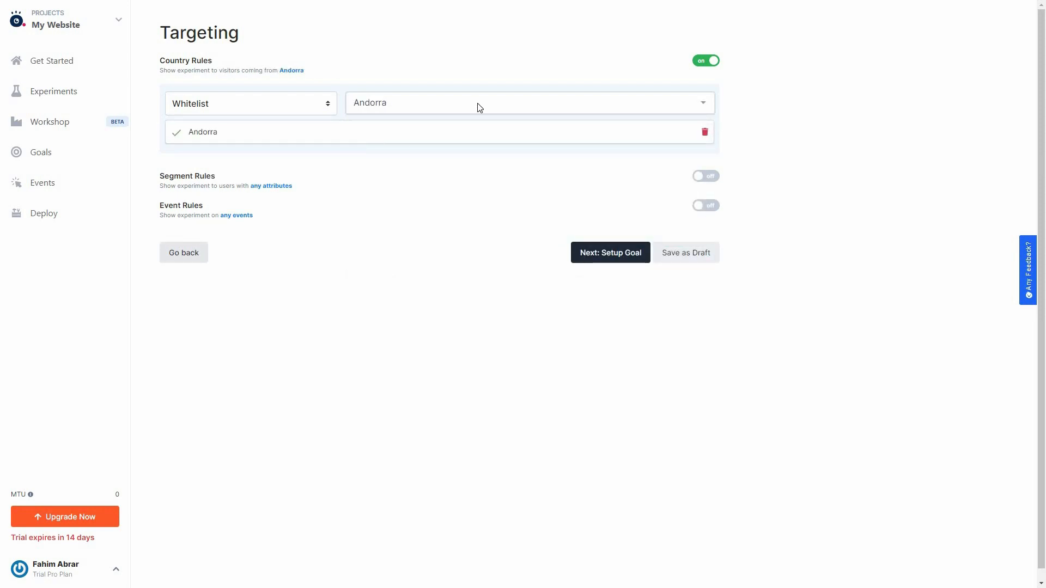
- Turn on segment rules with a Company Name Equals condition, trying an alternative OR condition and removing it
{"action": "left_click", "coordinate": [710, 180]}
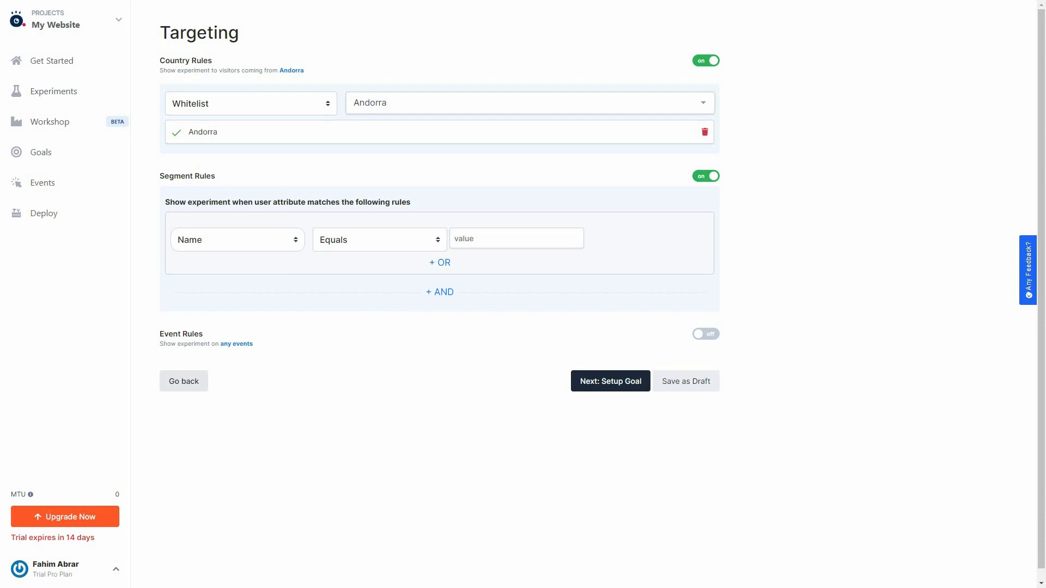
{"action": "left_click", "coordinate": [245, 246]}
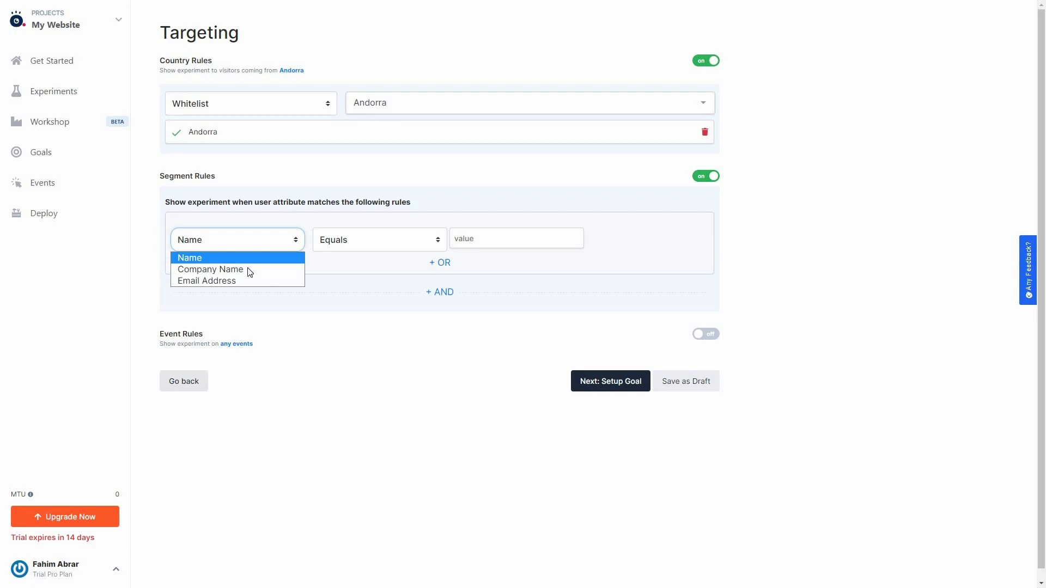
{"action": "left_click", "coordinate": [250, 270]}
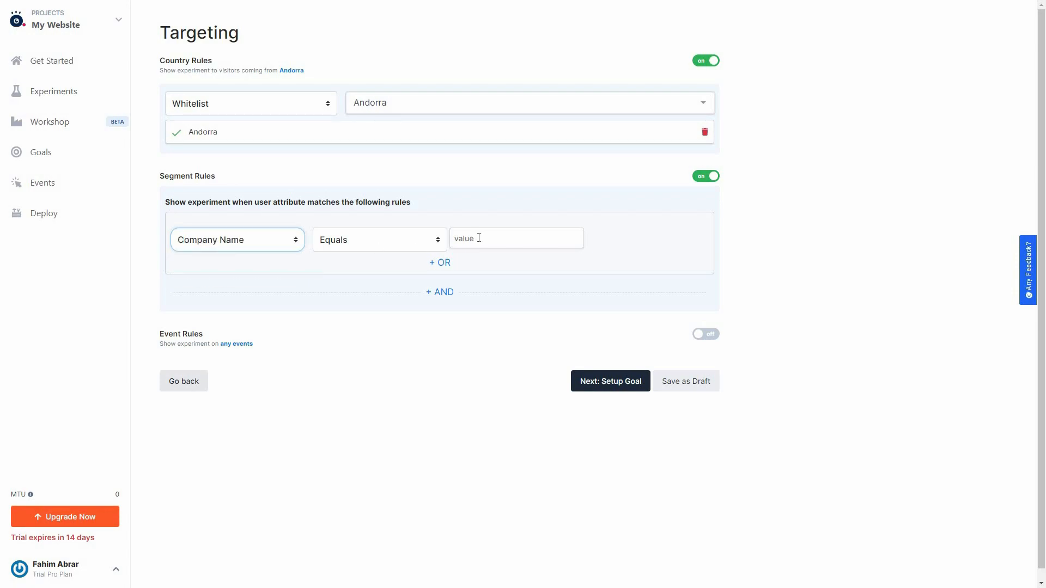
{"action": "left_click", "coordinate": [442, 266]}
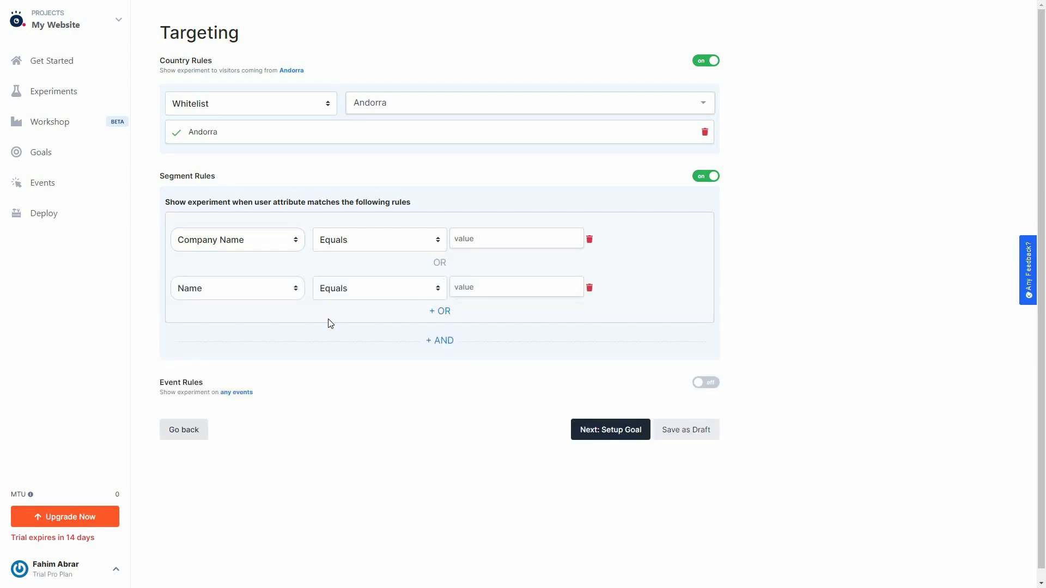
{"action": "left_click", "coordinate": [589, 287]}
- Turn on event rules, check the Equal and Not Equal options without adding an event, and continue to goal setup
{"action": "left_click", "coordinate": [711, 335]}
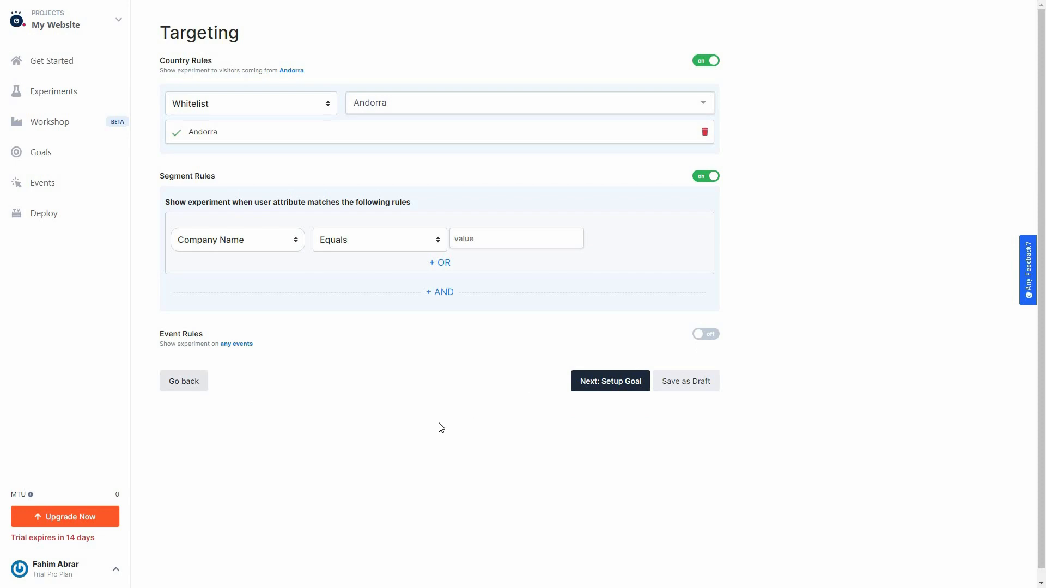
{"action": "left_click", "coordinate": [302, 381]}
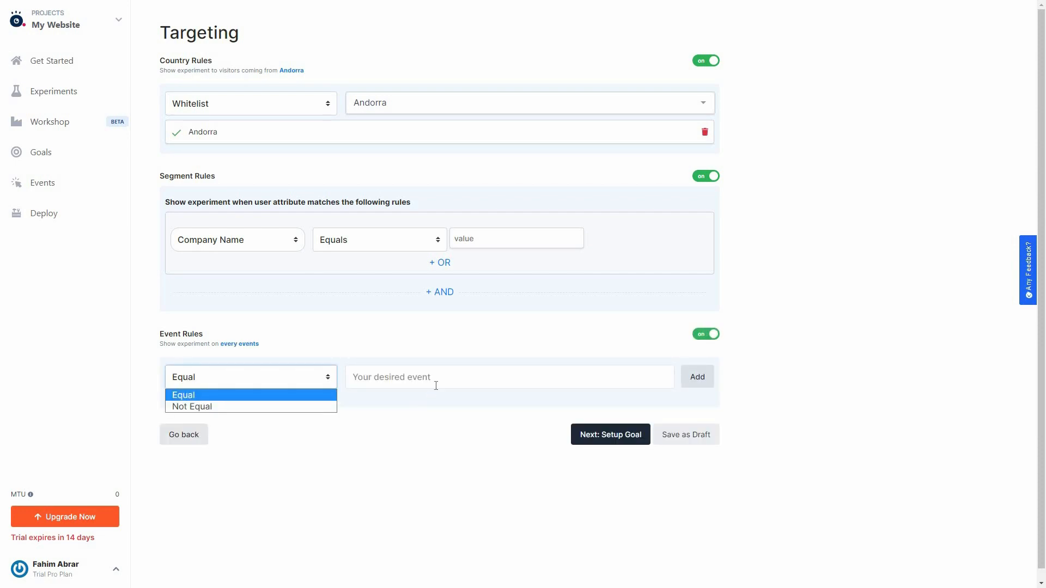
{"action": "left_click", "coordinate": [499, 370]}
{"action": "left_click", "coordinate": [498, 370]}
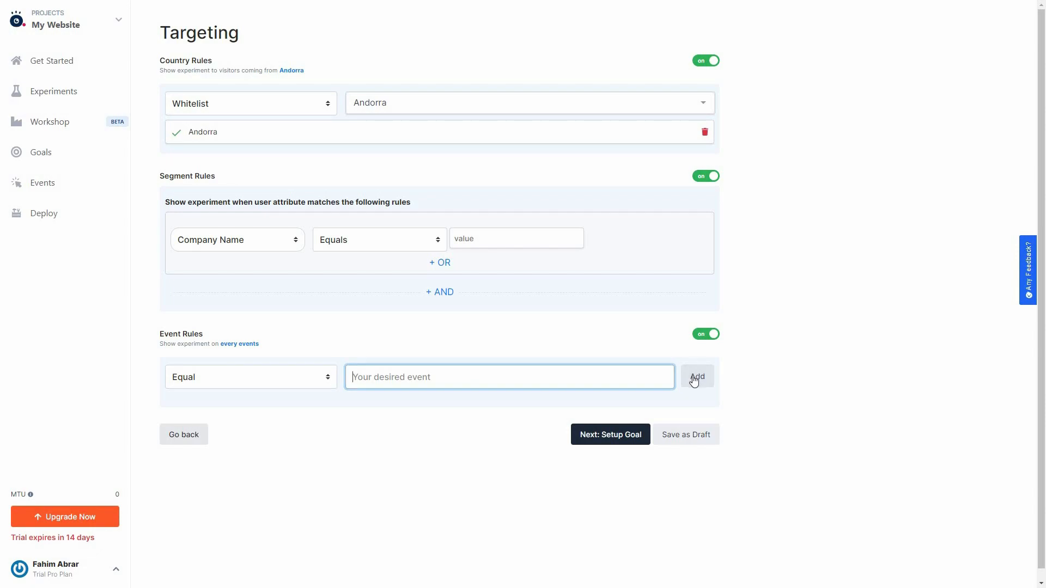
{"action": "left_click", "coordinate": [619, 435]}
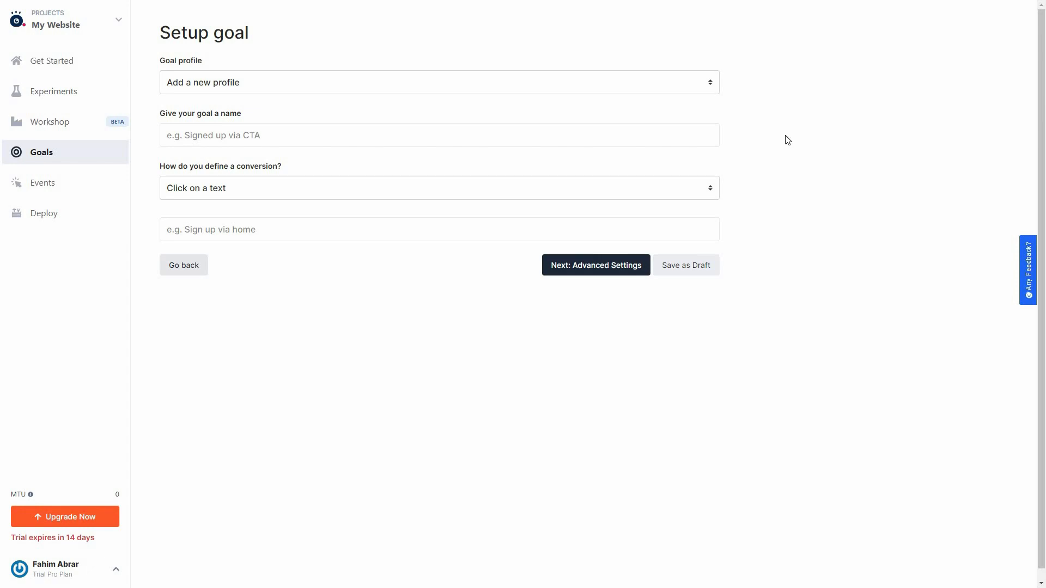
- Try the "Submit a form" and "Trigger a script" conversion definitions for the goal
{"action": "left_click", "coordinate": [236, 195]}
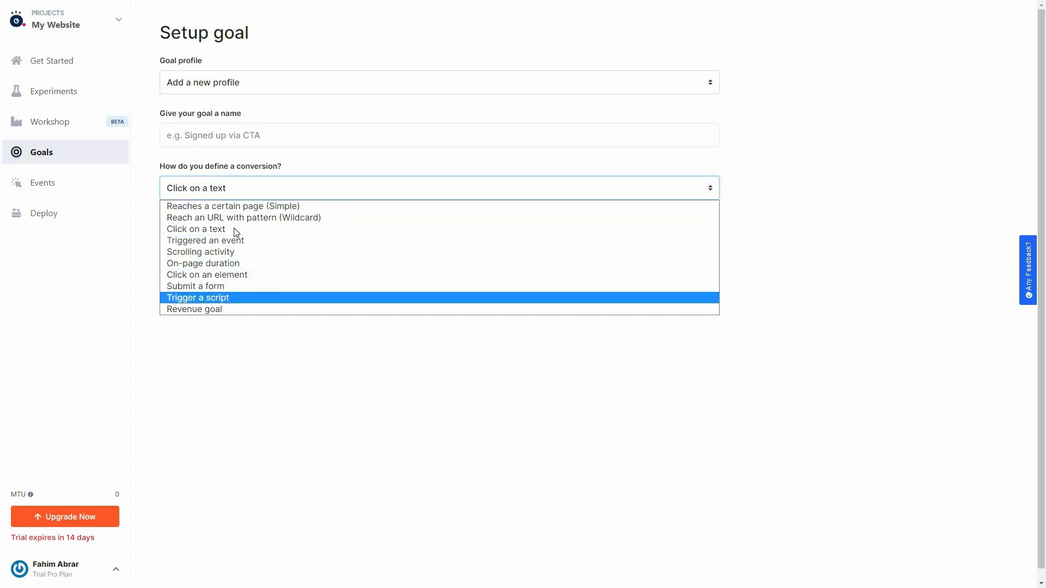
{"action": "left_click", "coordinate": [234, 286]}
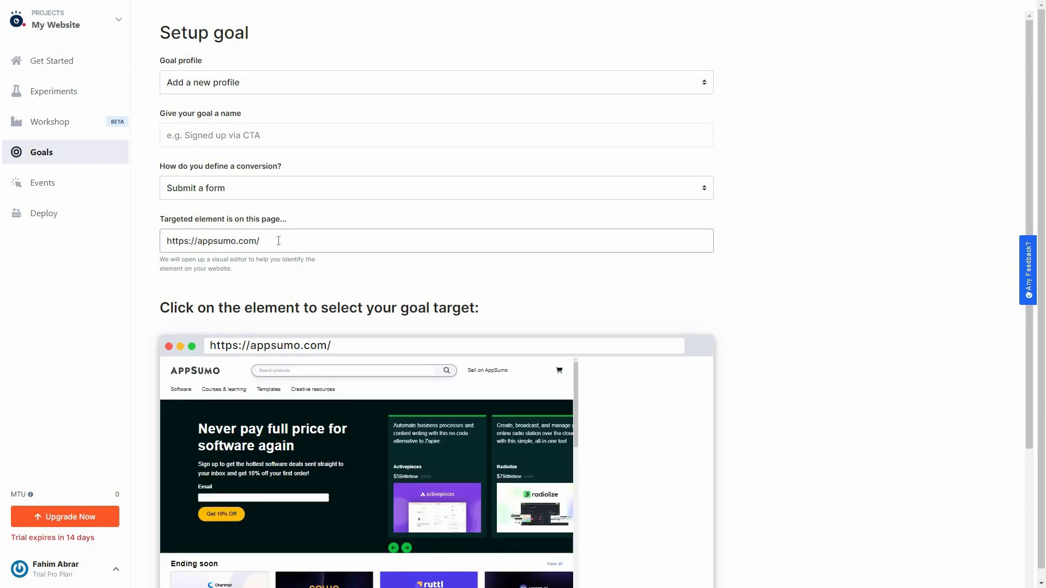
{"action": "left_click", "coordinate": [280, 195]}
{"action": "left_click", "coordinate": [237, 299]}
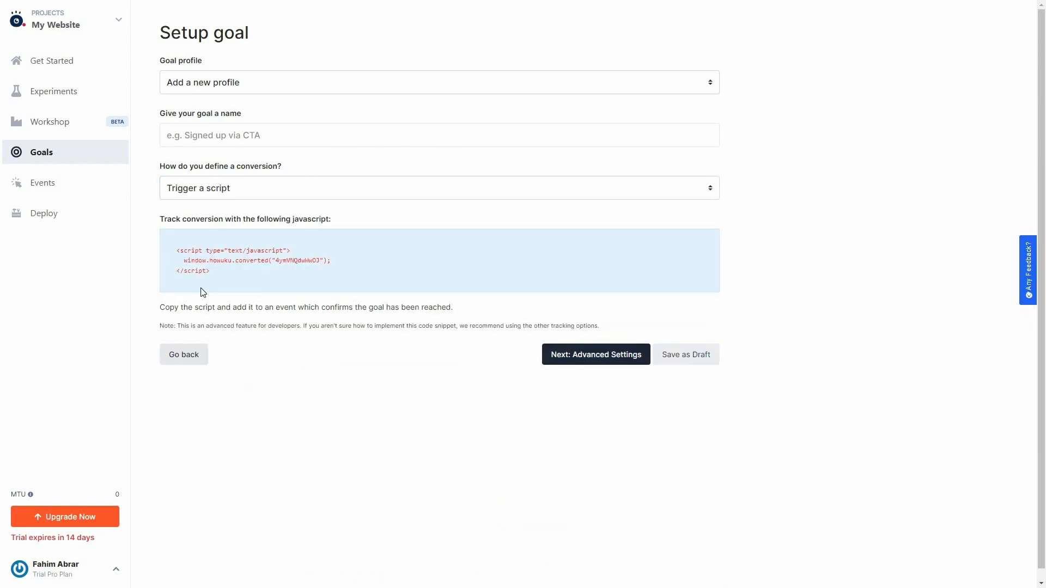
- Define the goal's conversion as "Click on a text" and track the text "add to cart"
{"action": "left_click", "coordinate": [229, 194]}
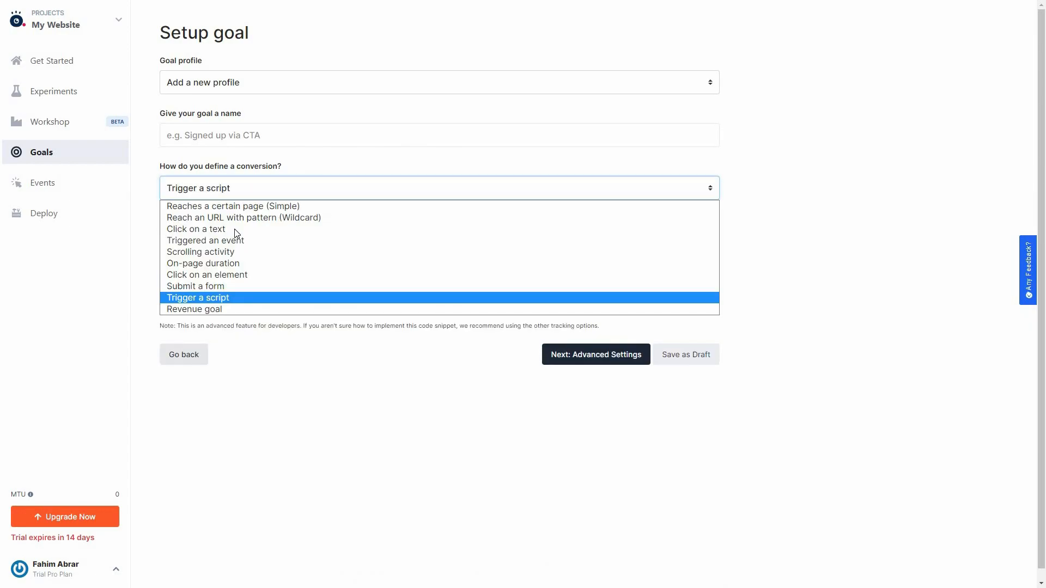
{"action": "left_click", "coordinate": [247, 230]}
{"action": "left_click", "coordinate": [255, 240]}
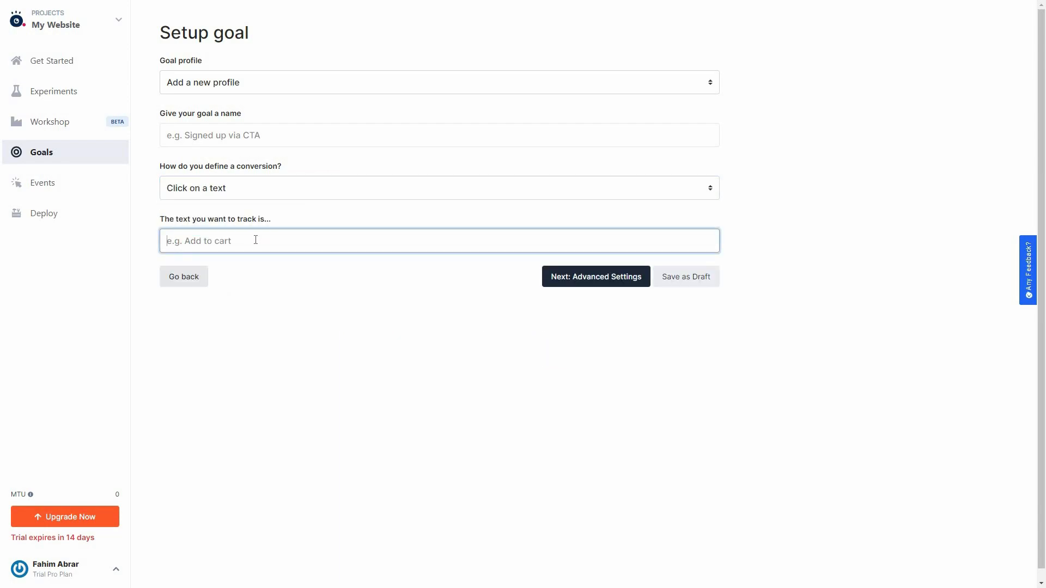
{"action": "type", "text": "add to cart"}
- Name the goal "ss" under a new profile and continue to the advanced settings
{"action": "left_click", "coordinate": [262, 134]}
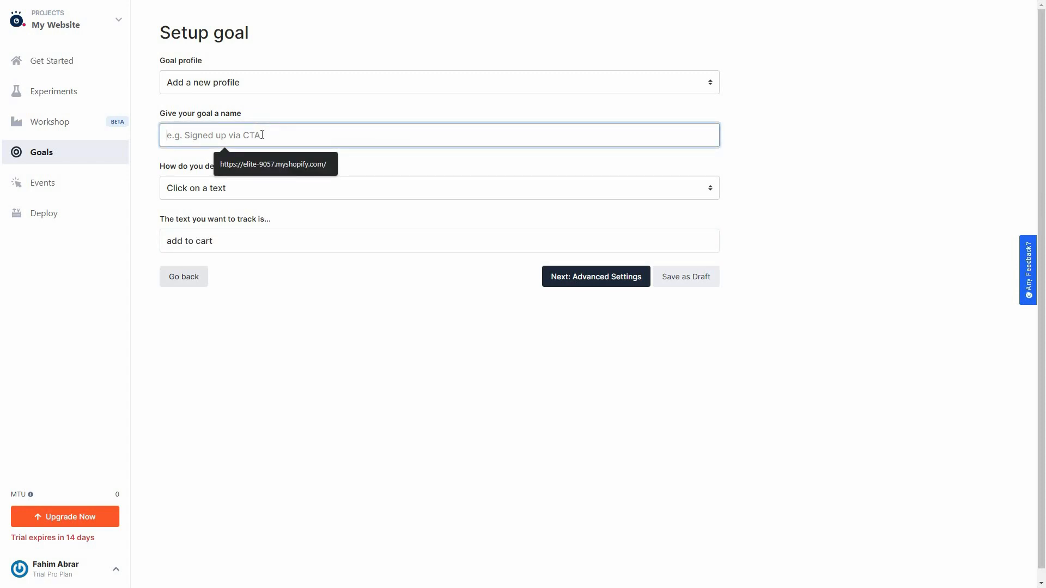
{"action": "type", "text": "ss"}
{"action": "left_click", "coordinate": [259, 82]}
{"action": "left_click", "coordinate": [610, 322]}
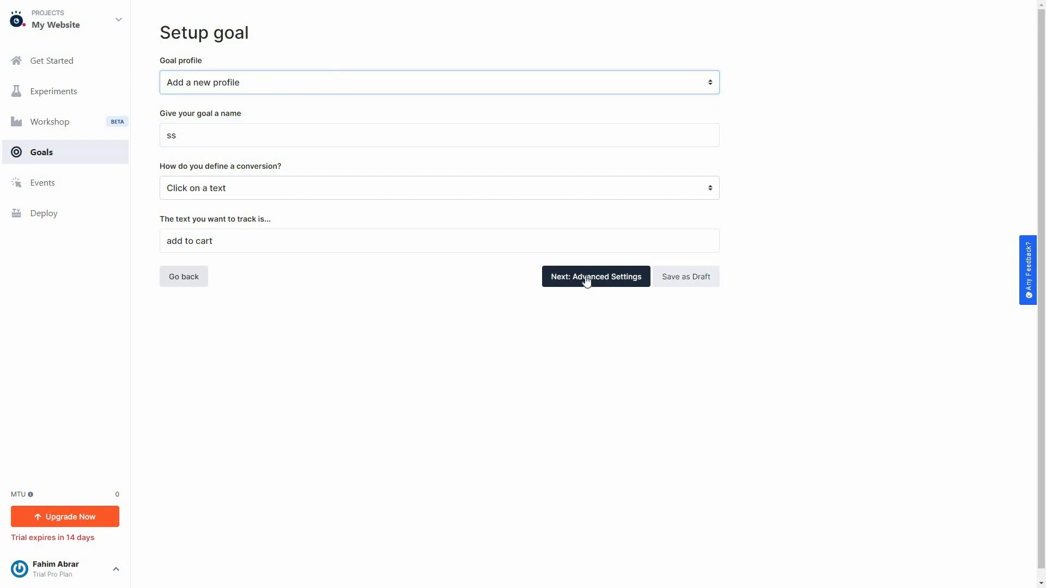
{"action": "left_click", "coordinate": [586, 280]}
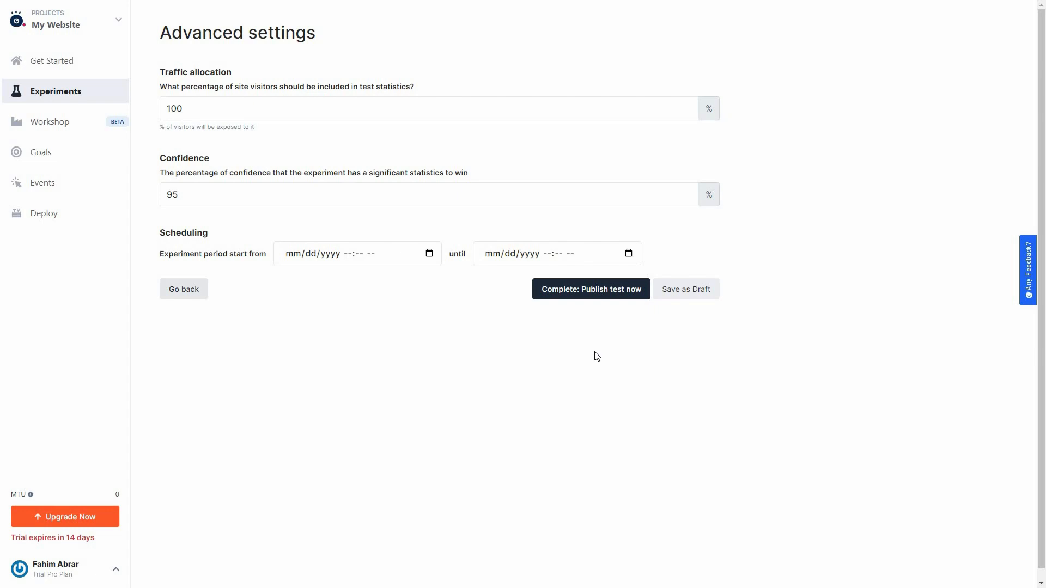
- Check the traffic allocation and confidence settings without changing them, and publish the test
{"action": "left_click", "coordinate": [245, 107]}
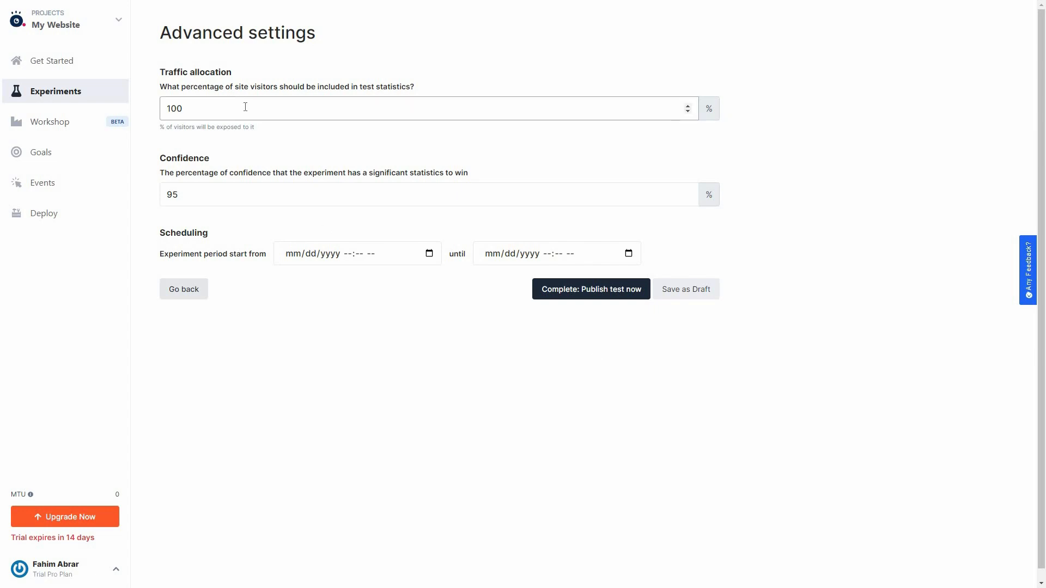
{"action": "left_click", "coordinate": [252, 196]}
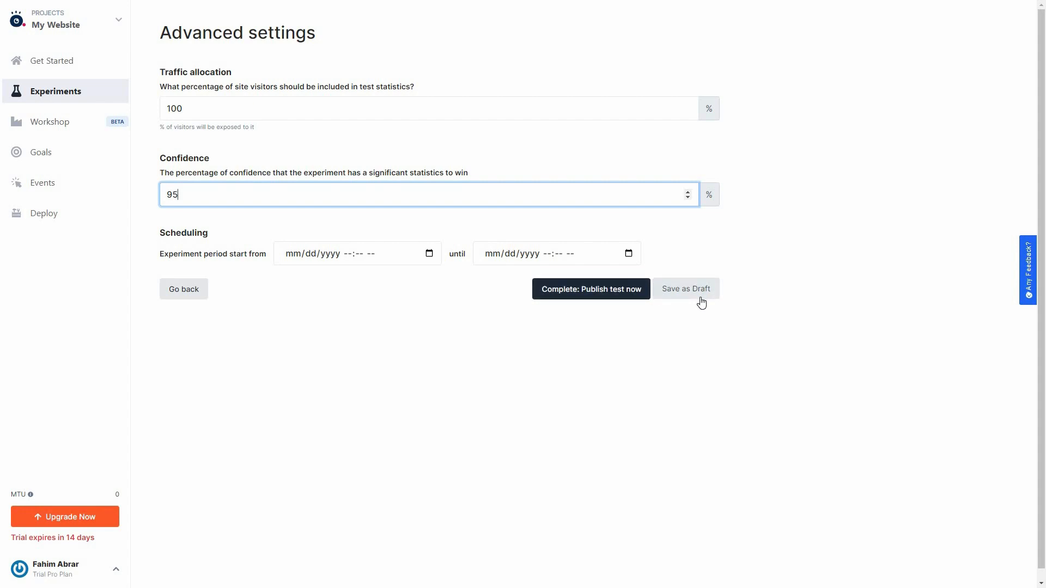
{"action": "left_click", "coordinate": [601, 300]}
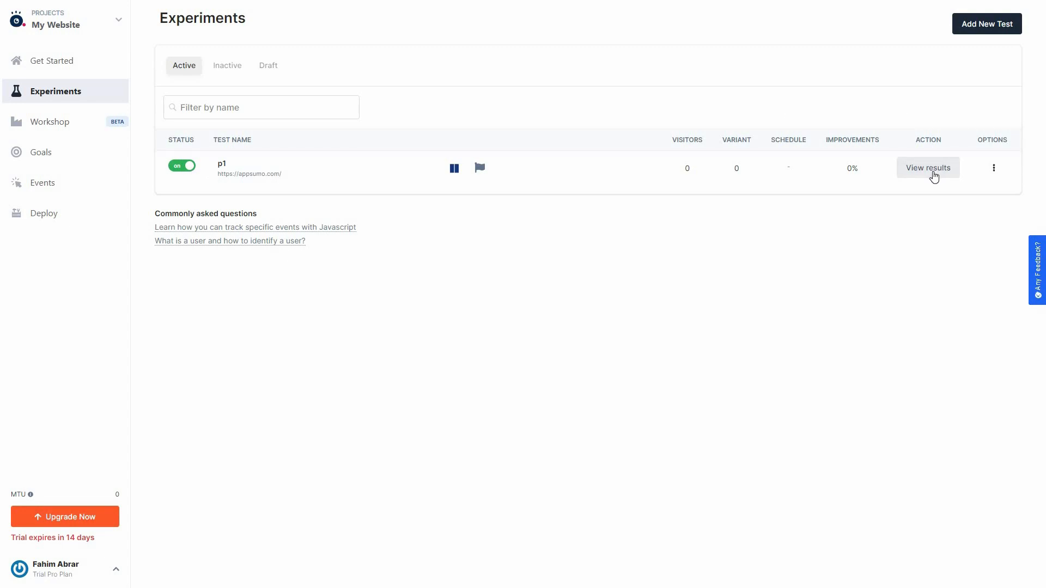
- Check the p1 experiment's available options, open its results and examine the conversion figures, chart and test variants
{"action": "left_click", "coordinate": [994, 170]}
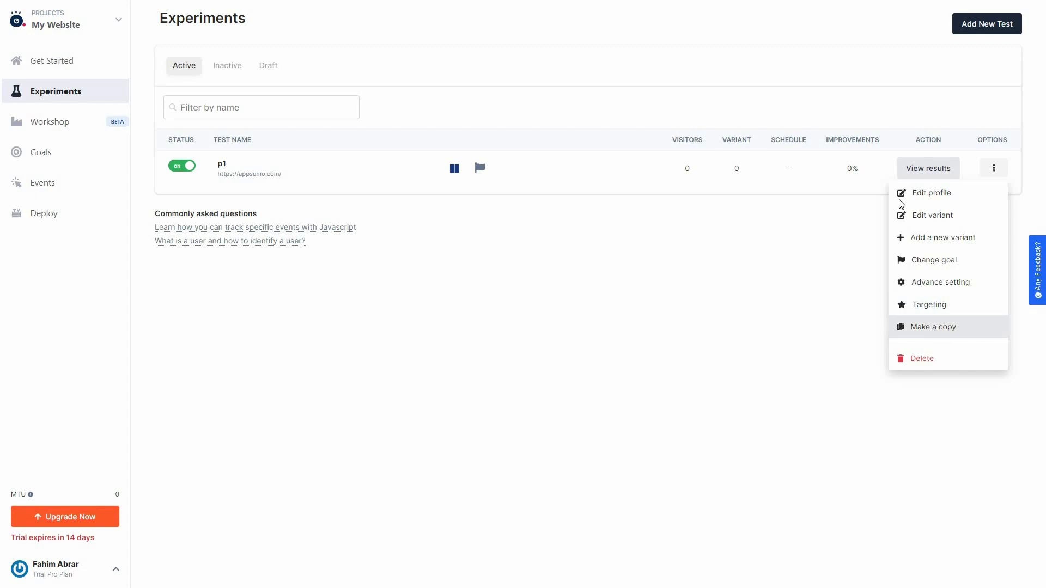
{"action": "left_click", "coordinate": [950, 171]}
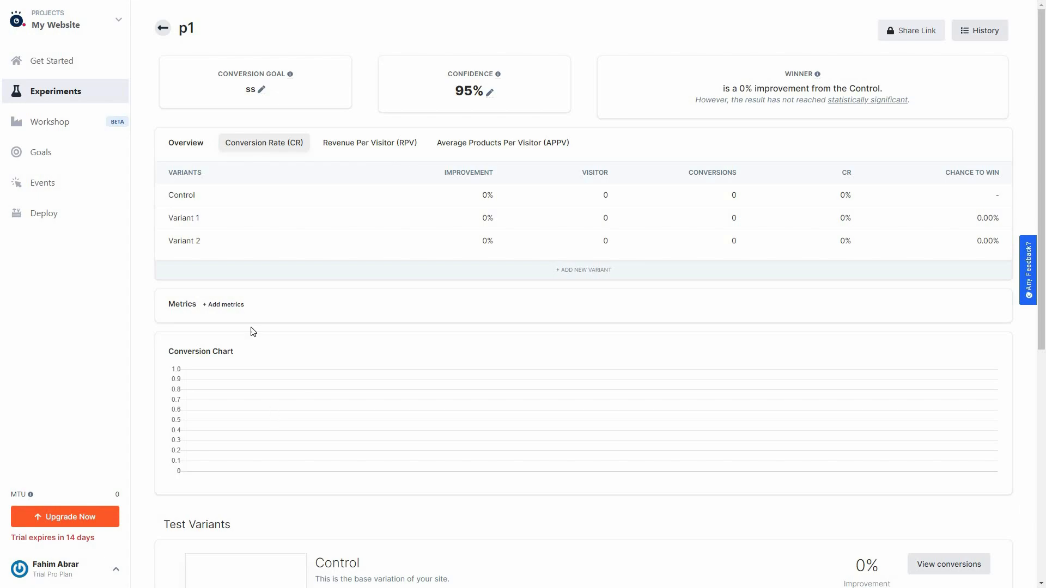
{"action": "scroll", "coordinate": [272, 260], "scroll_direction": "down", "scroll_amount": 2}
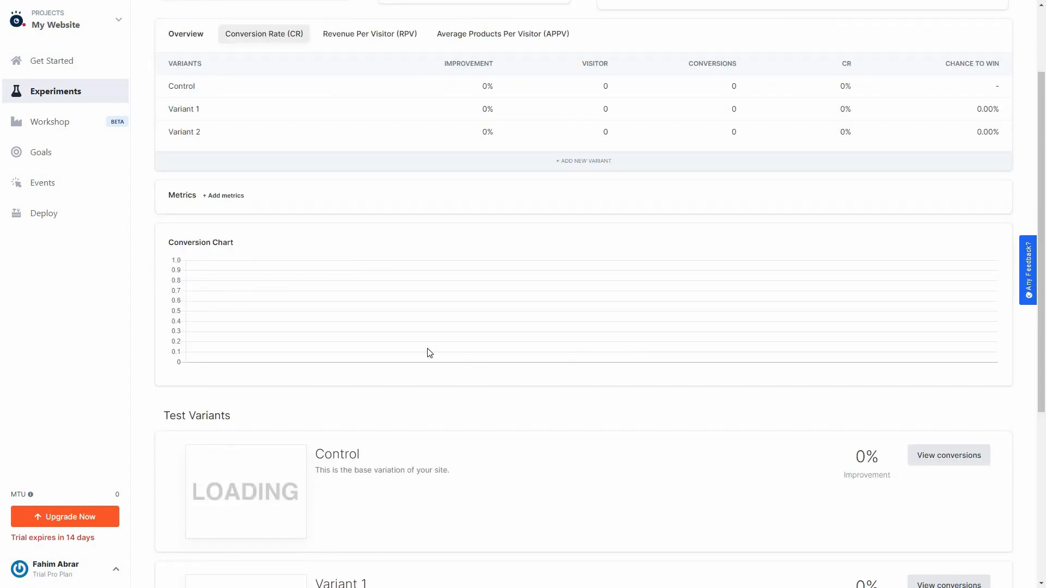
{"action": "scroll", "coordinate": [294, 321], "scroll_direction": "down", "scroll_amount": 3}
{"action": "scroll", "coordinate": [164, 289], "scroll_direction": "down", "scroll_amount": 1}
{"action": "scroll", "coordinate": [725, 239], "scroll_direction": "down", "scroll_amount": 1}
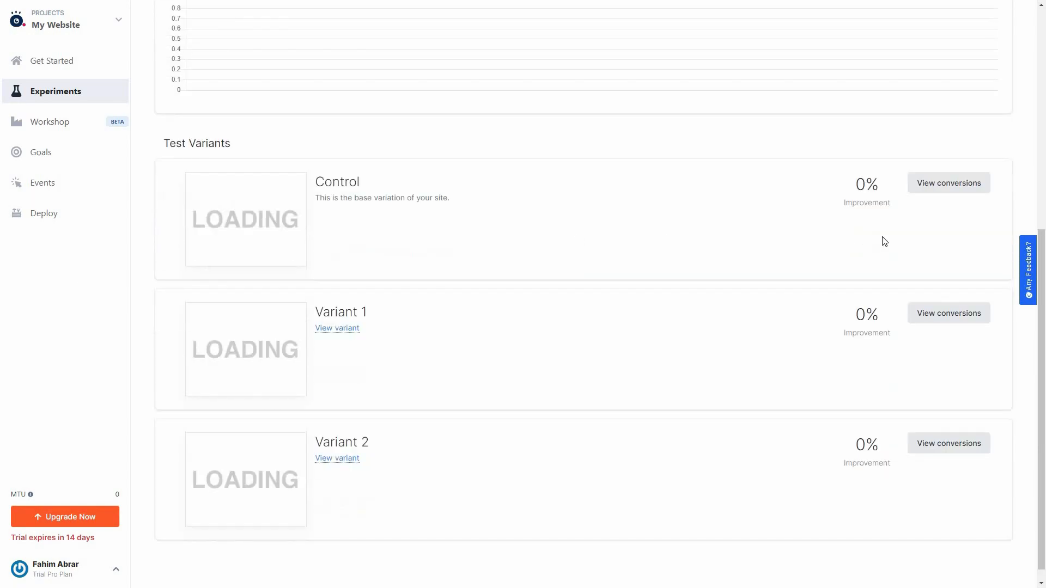
{"action": "scroll", "coordinate": [955, 300], "scroll_direction": "down", "scroll_amount": 1}
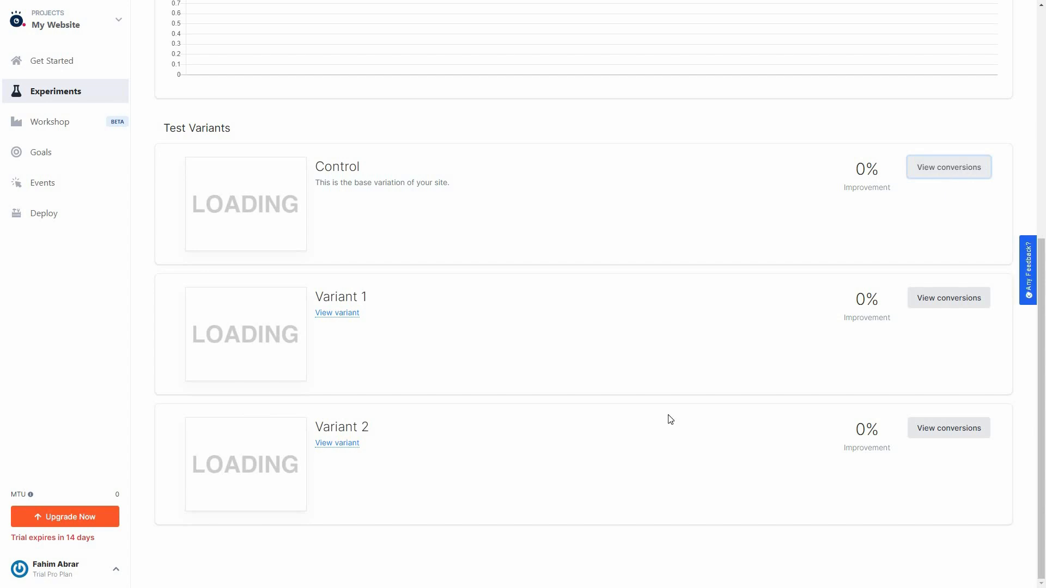
- Return to the experiments list and review the experiment types offered for a new test without starting one
{"action": "left_click", "coordinate": [47, 91]}
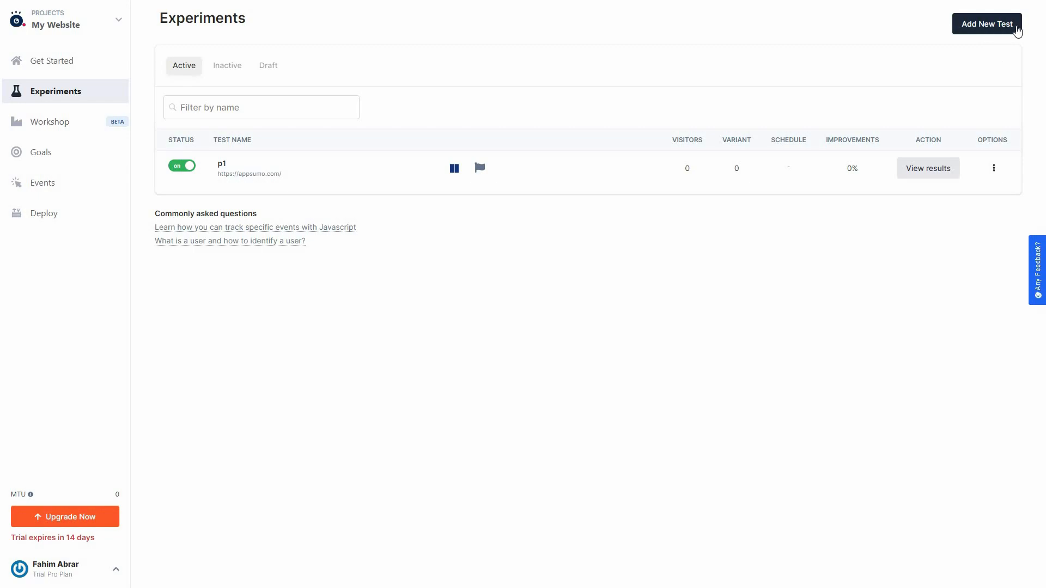
{"action": "left_click", "coordinate": [1017, 27]}
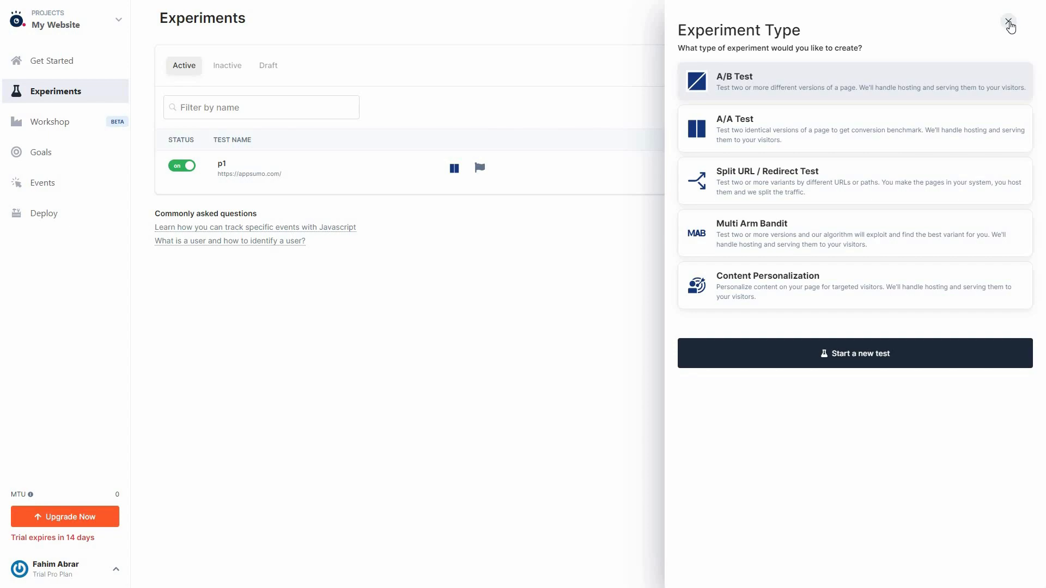
{"action": "left_click", "coordinate": [387, 456]}
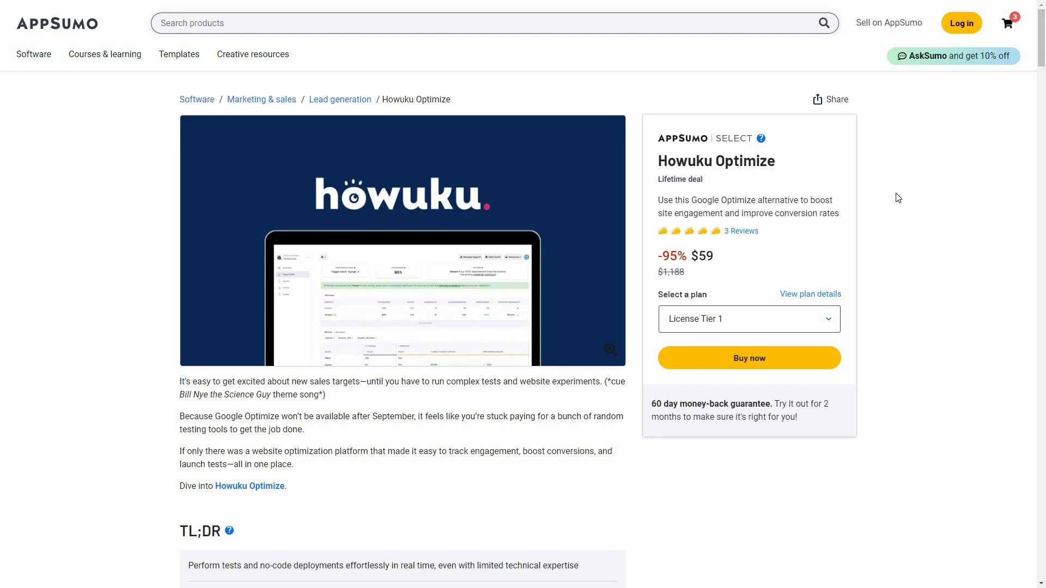
- Read through the Howuku Optimize deal page on AppSumo, from the overview to the plans and license tiers
{"action": "middle_click", "coordinate": [892, 211]}
{"action": "scroll", "coordinate": [879, 280], "scroll_direction": "down", "scroll_amount": 9}
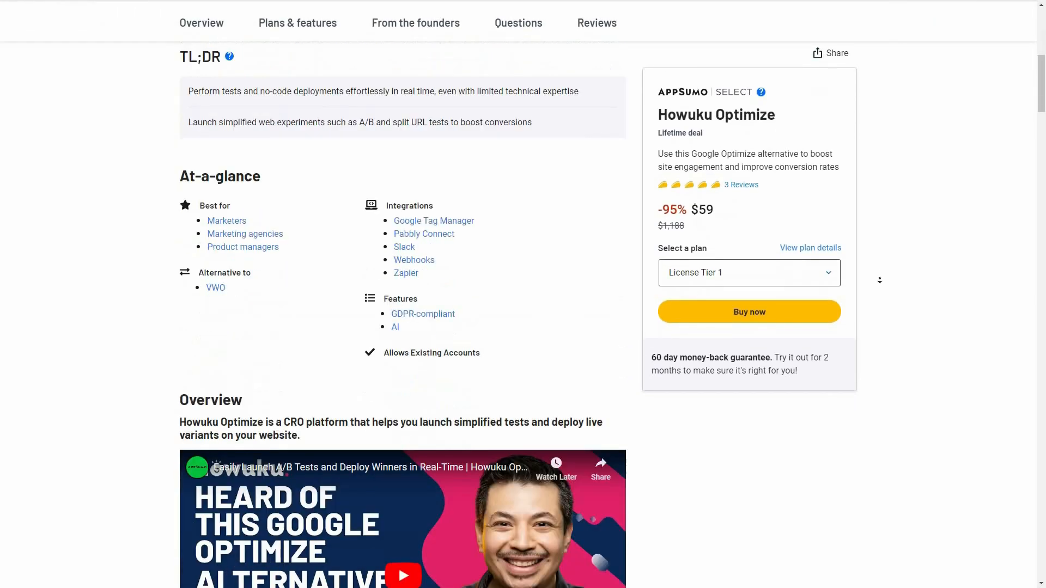
{"action": "scroll", "coordinate": [879, 280], "scroll_direction": "down", "scroll_amount": 20}
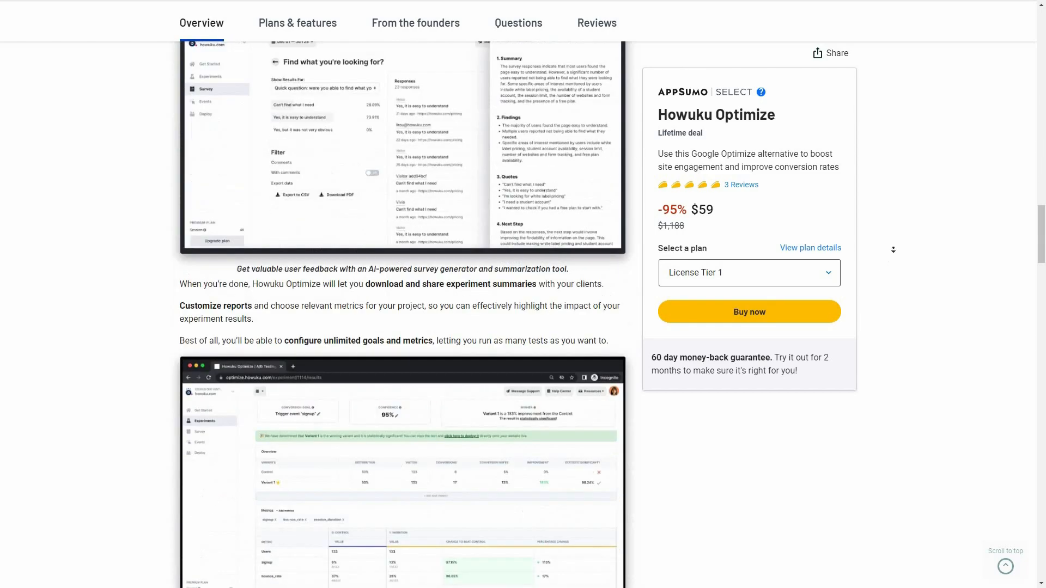
{"action": "scroll", "coordinate": [893, 249], "scroll_direction": "down", "scroll_amount": 16}
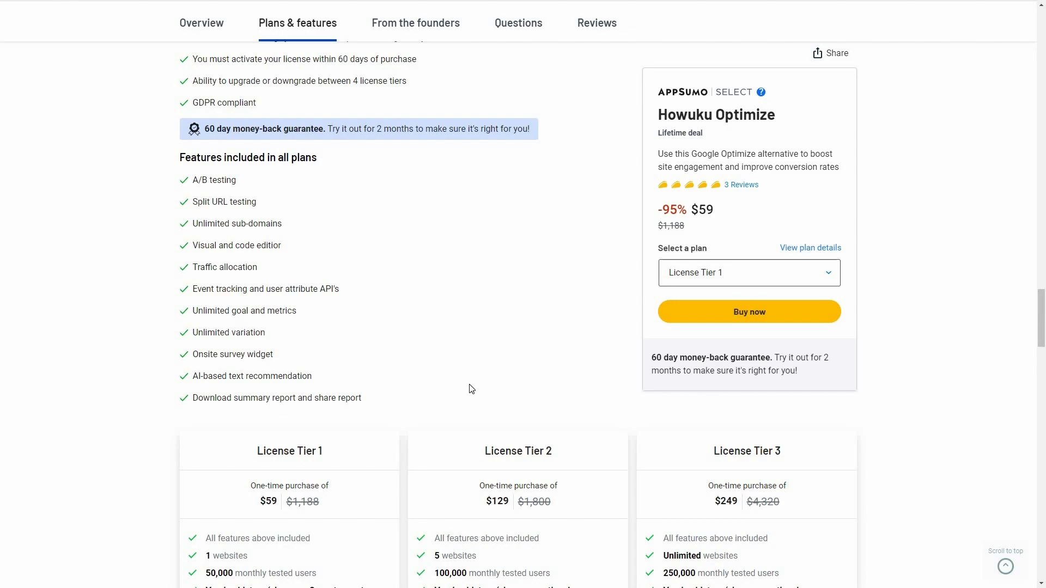
- Switch the License Tier 3 plan card to License Tier 4 and compare its price and features with the other tiers
{"action": "scroll", "coordinate": [913, 436], "scroll_direction": "down", "scroll_amount": 3}
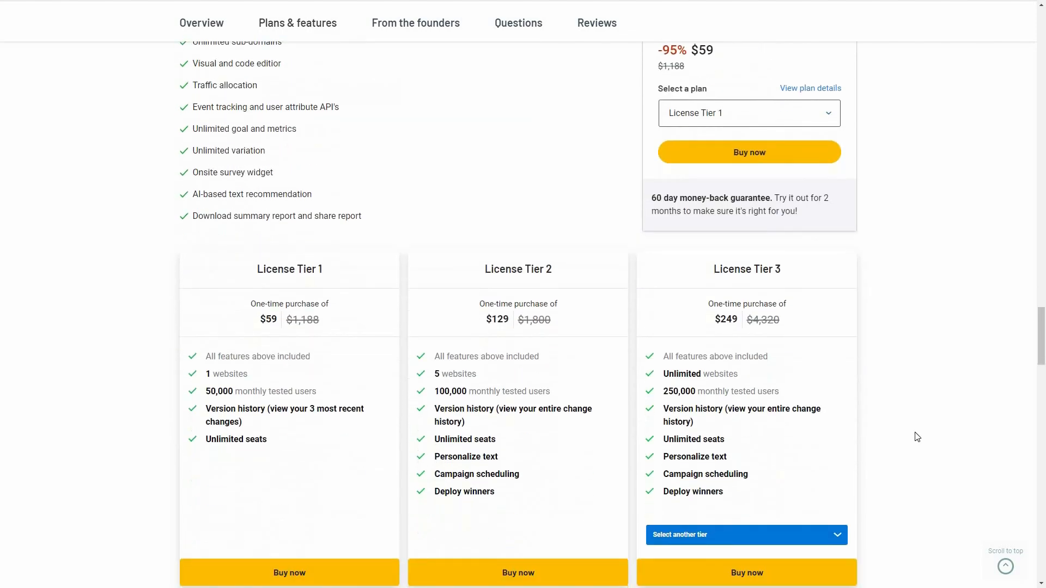
{"action": "left_click", "coordinate": [708, 536]}
{"action": "left_click", "coordinate": [689, 575]}
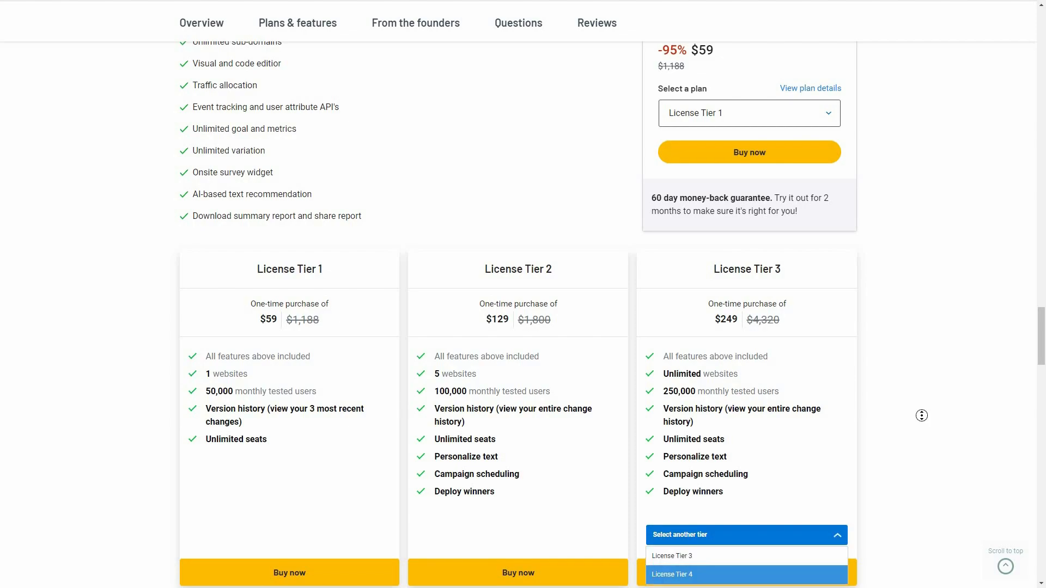
{"action": "scroll", "coordinate": [687, 493], "scroll_direction": "down", "scroll_amount": 1}
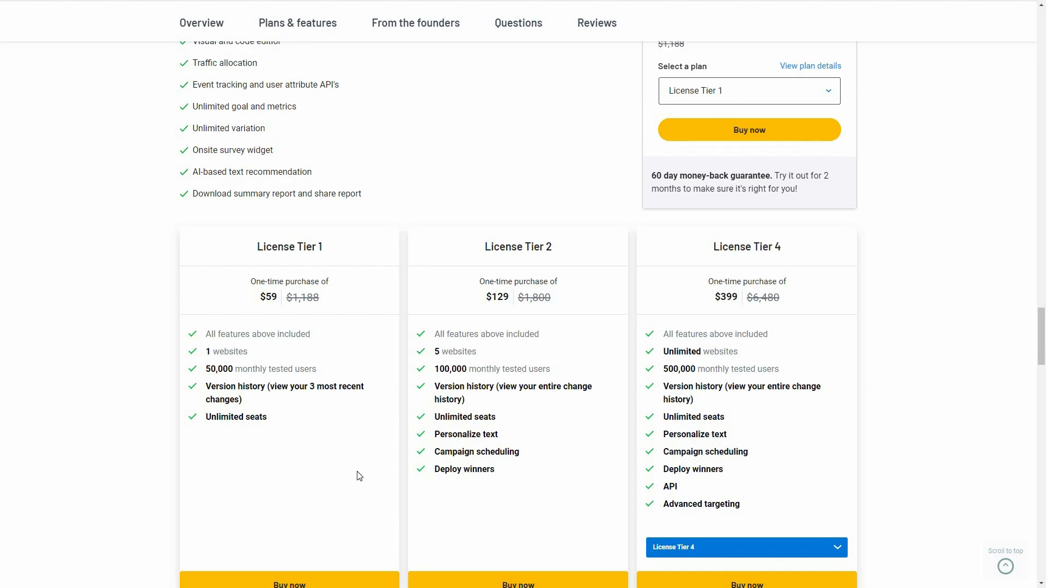
- Return from the license plans to the deal's overview and look back over its feature descriptions and screenshots
{"action": "scroll", "coordinate": [388, 446], "scroll_direction": "up", "scroll_amount": 1}
{"action": "scroll", "coordinate": [389, 446], "scroll_direction": "up", "scroll_amount": 7}
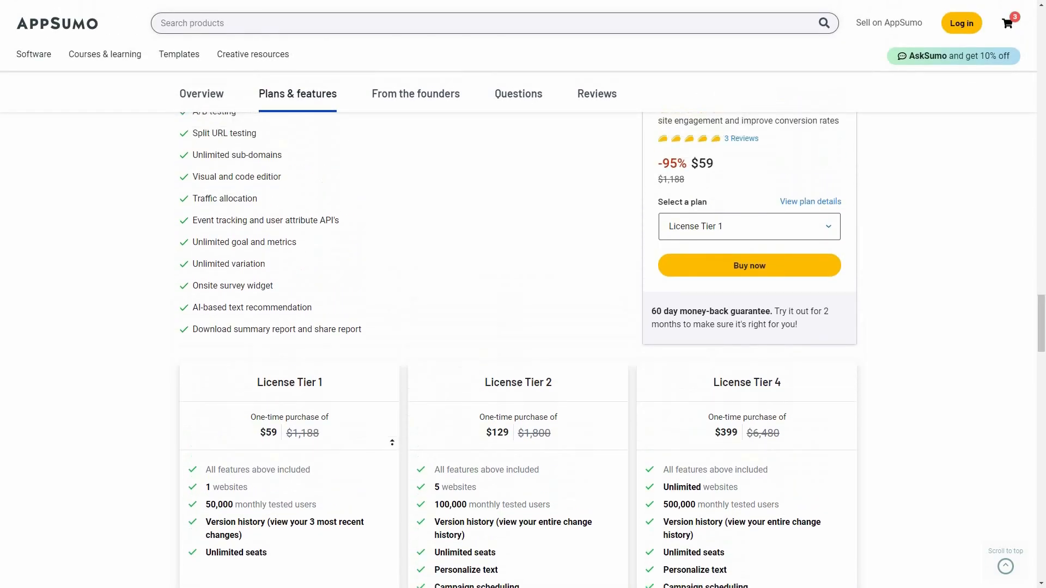
{"action": "scroll", "coordinate": [393, 442], "scroll_direction": "up", "scroll_amount": 6}
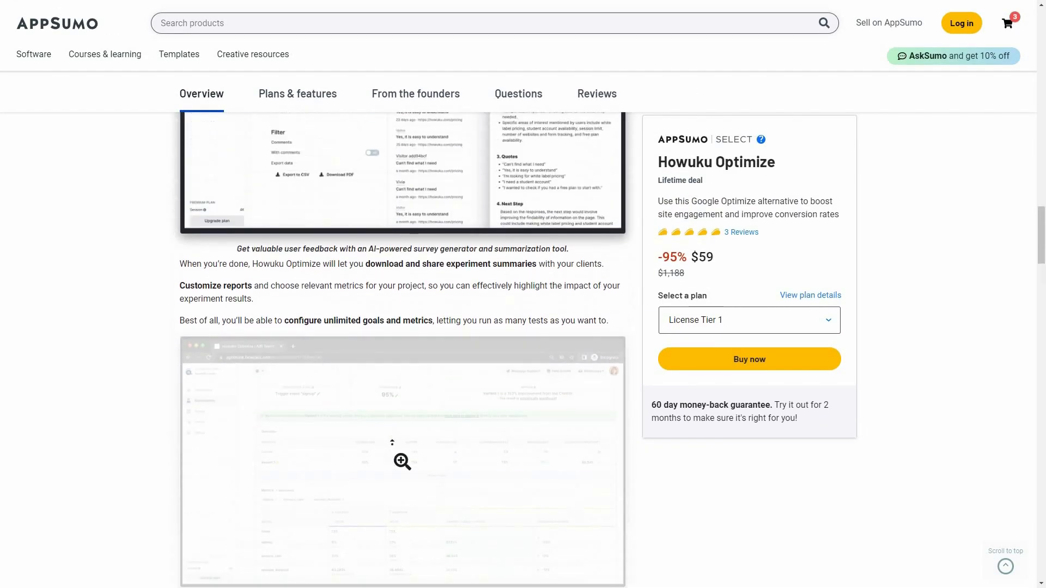
{"action": "scroll", "coordinate": [392, 442], "scroll_direction": "up", "scroll_amount": 2}
{"action": "scroll", "coordinate": [392, 442], "scroll_direction": "up", "scroll_amount": 8}
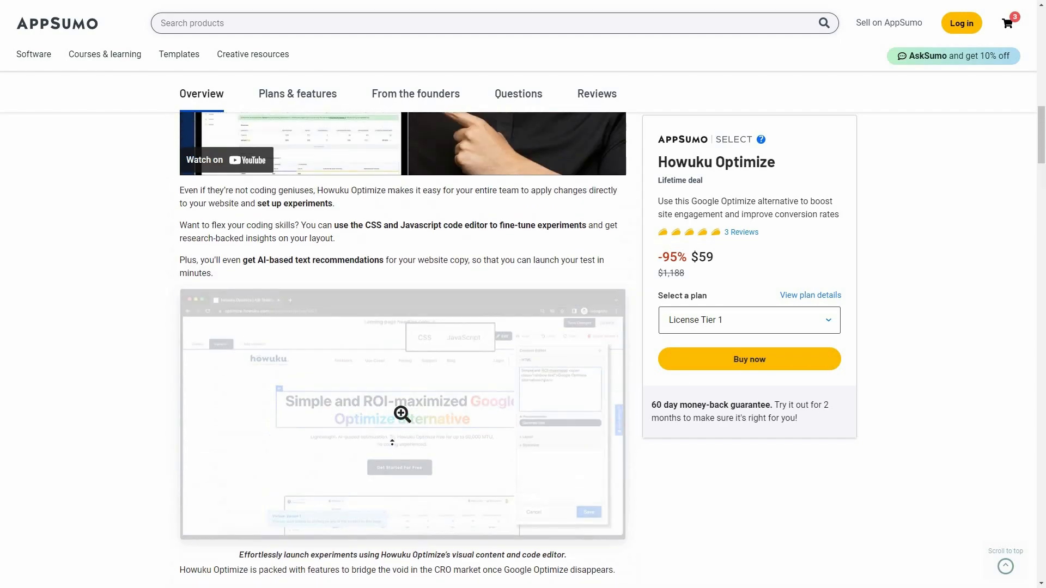